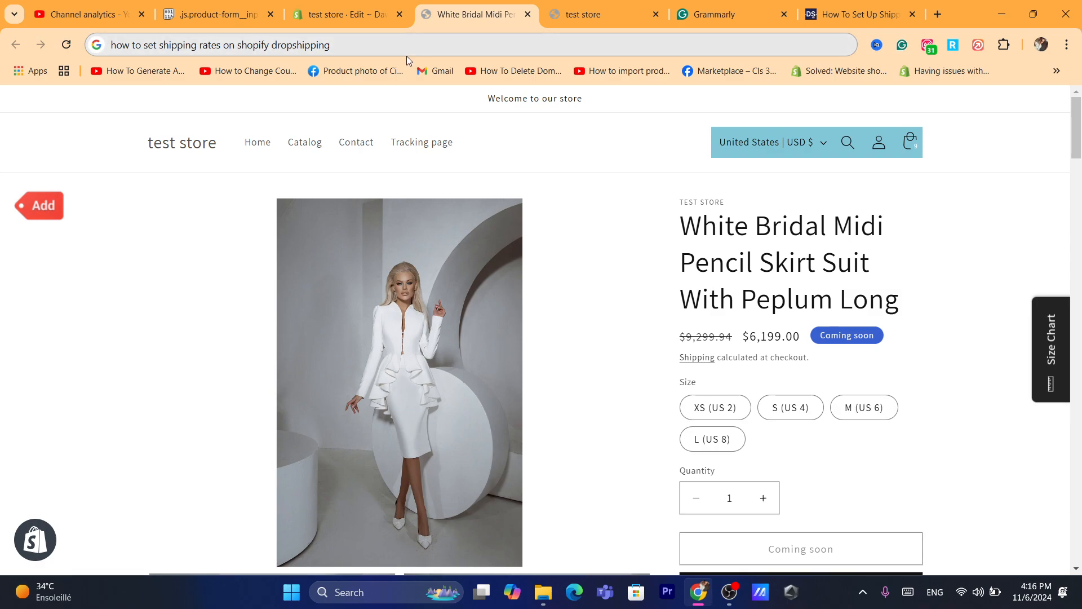
Switch to the store's admin, leave the Dawn theme code editor and reload the Themes page.
left_click(322, 6)
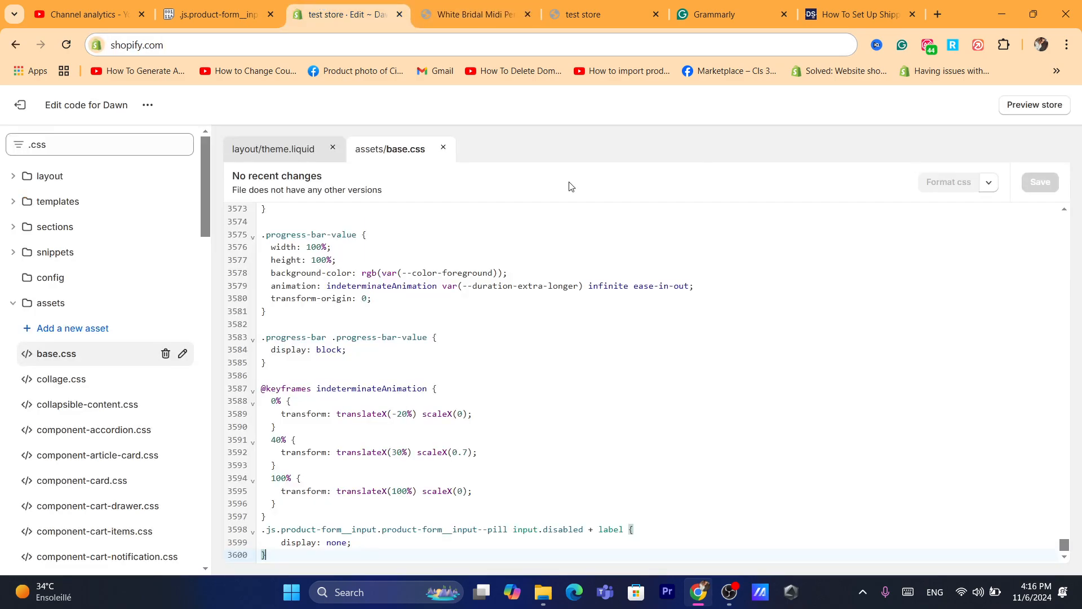
left_click(20, 105)
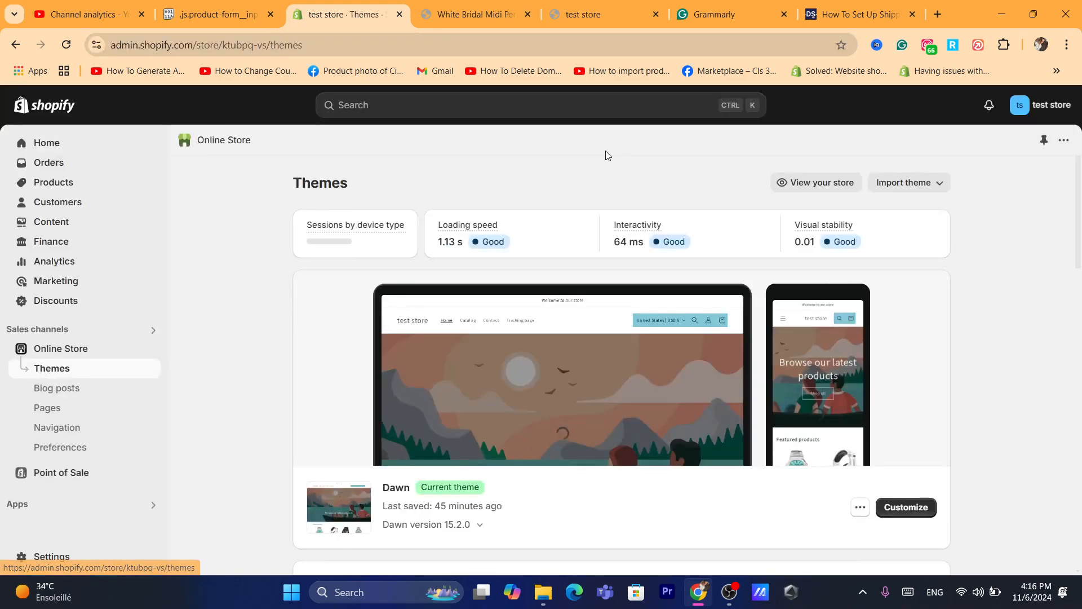
left_click(322, 44)
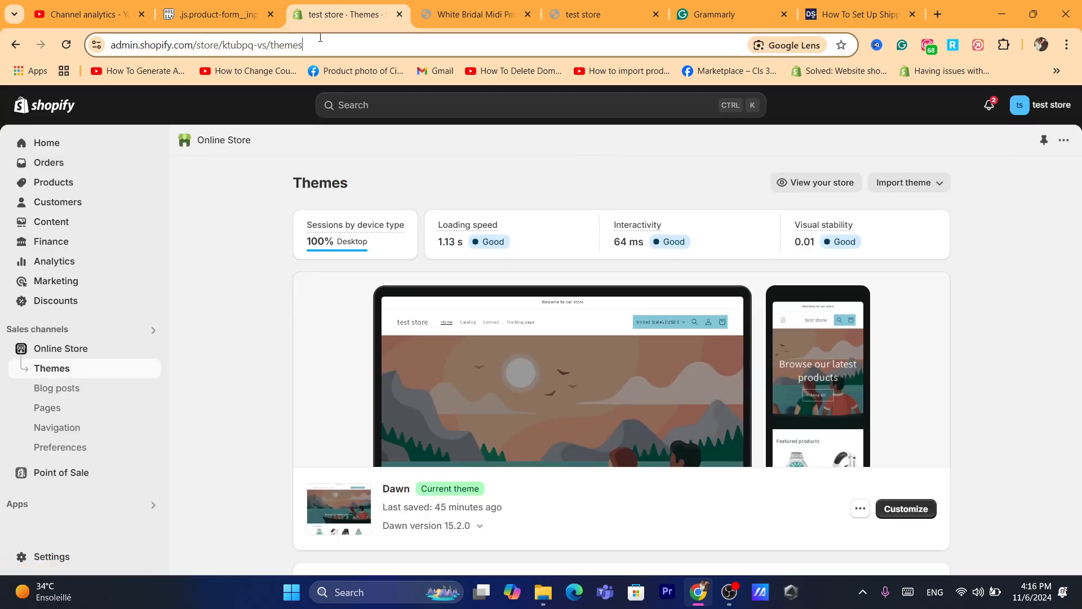
left_click(62, 49)
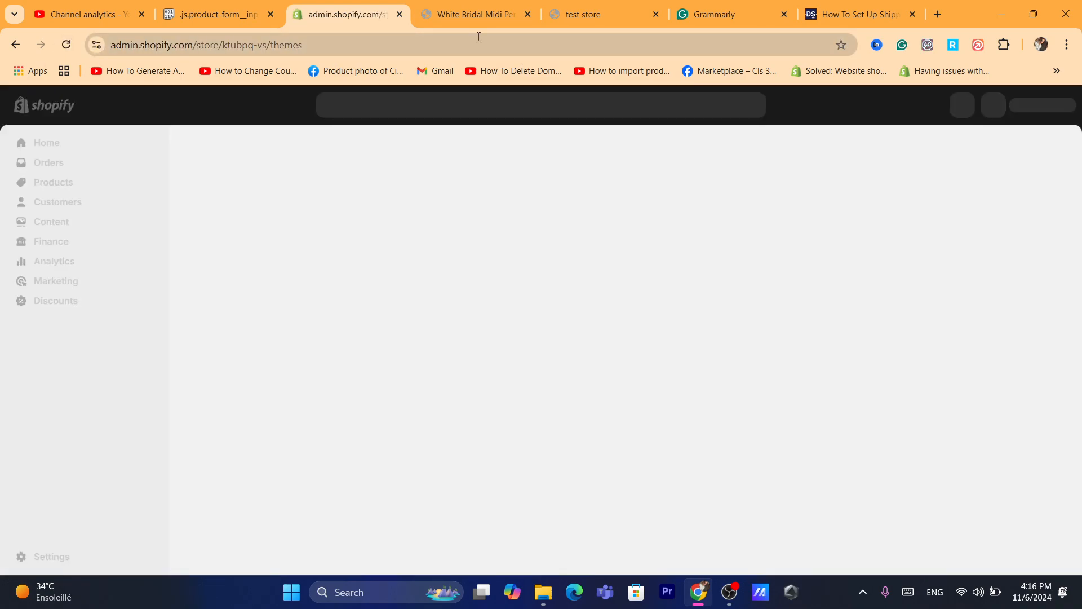
Open the Markets section of the store settings.
left_click(20, 559)
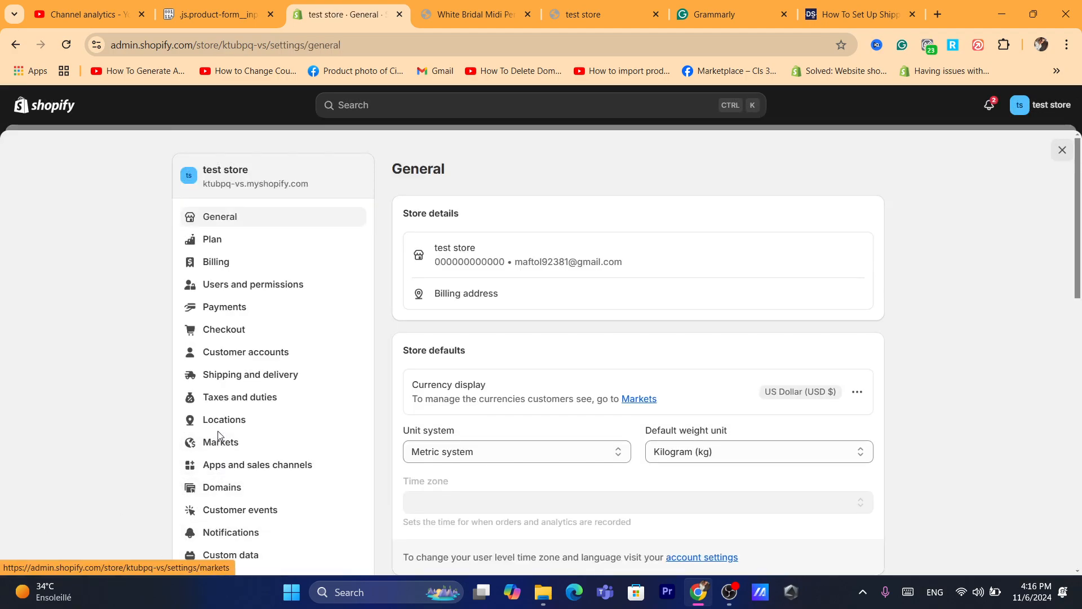
left_click(219, 438)
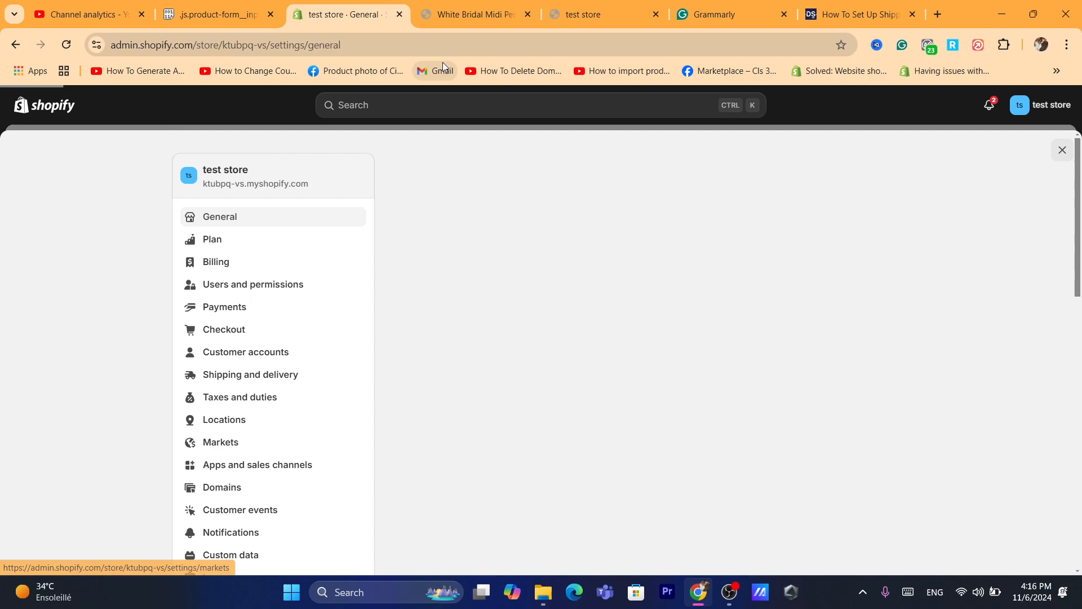
left_click(444, 44)
type("d")
key("Escape")
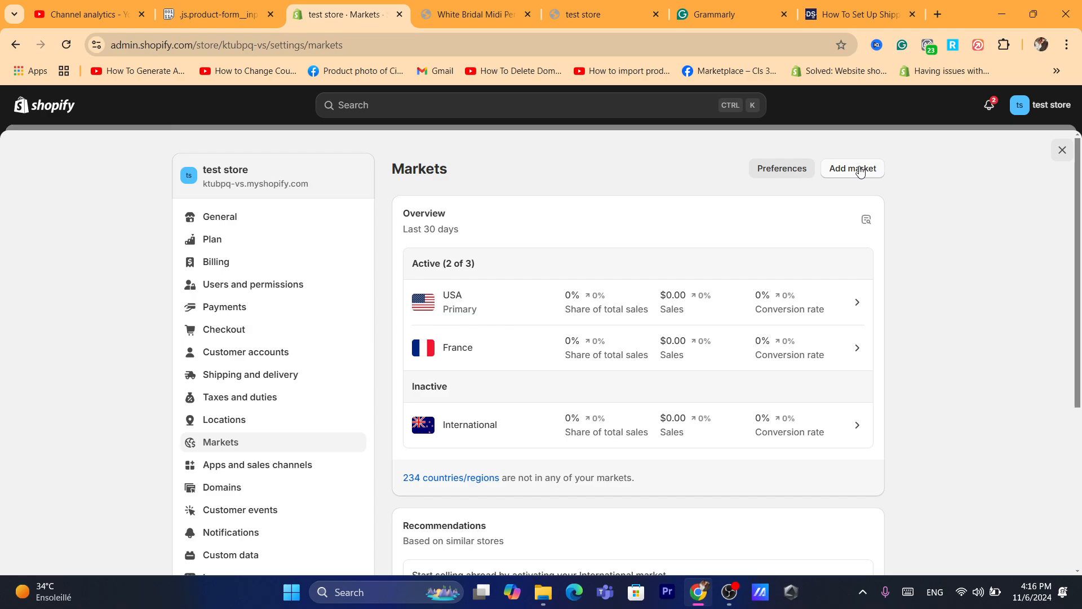
Start a new market and include every country in Asia and Europe.
left_click(858, 170)
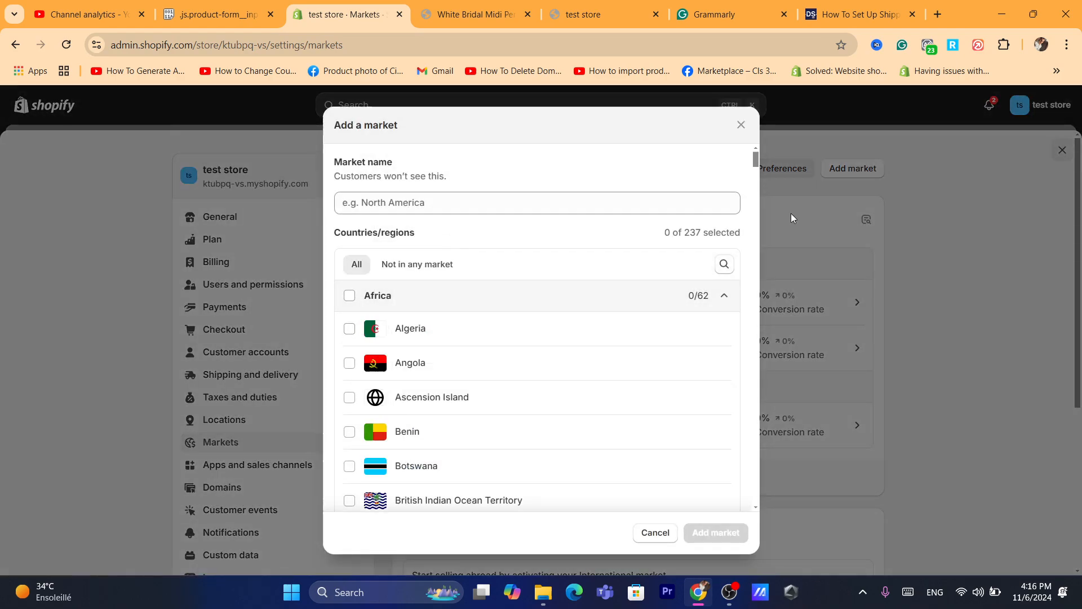
left_click_drag(756, 161, 759, 249)
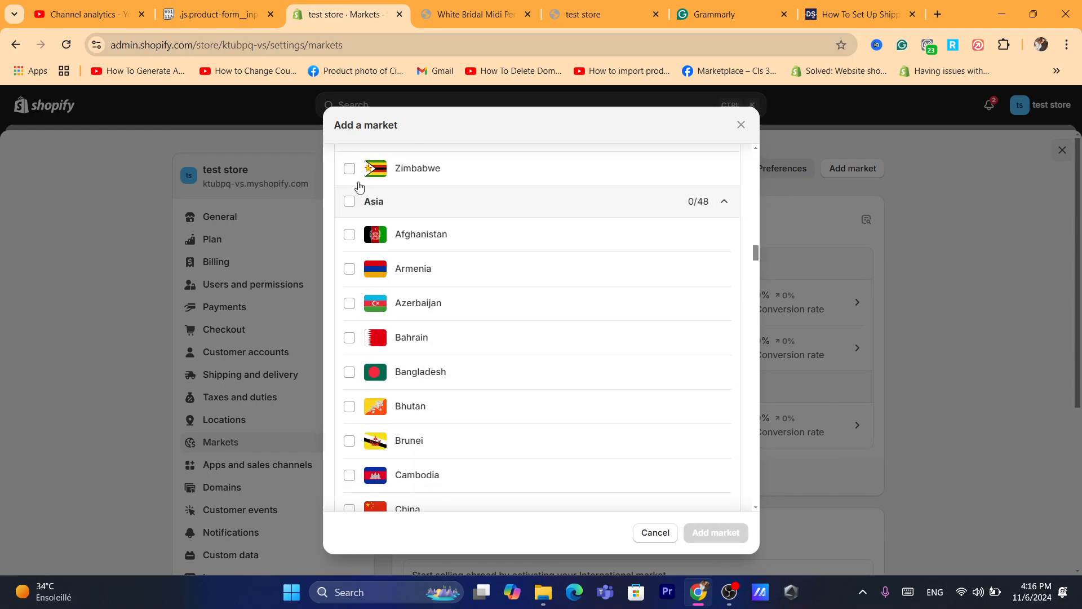
left_click(349, 201)
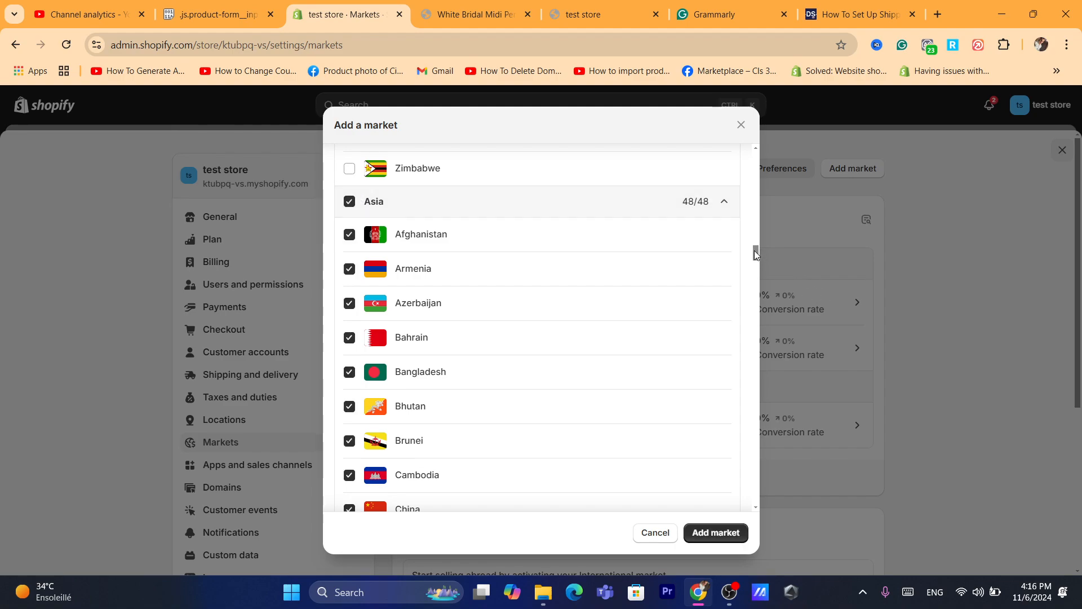
left_click_drag(756, 251, 761, 322)
left_click(349, 265)
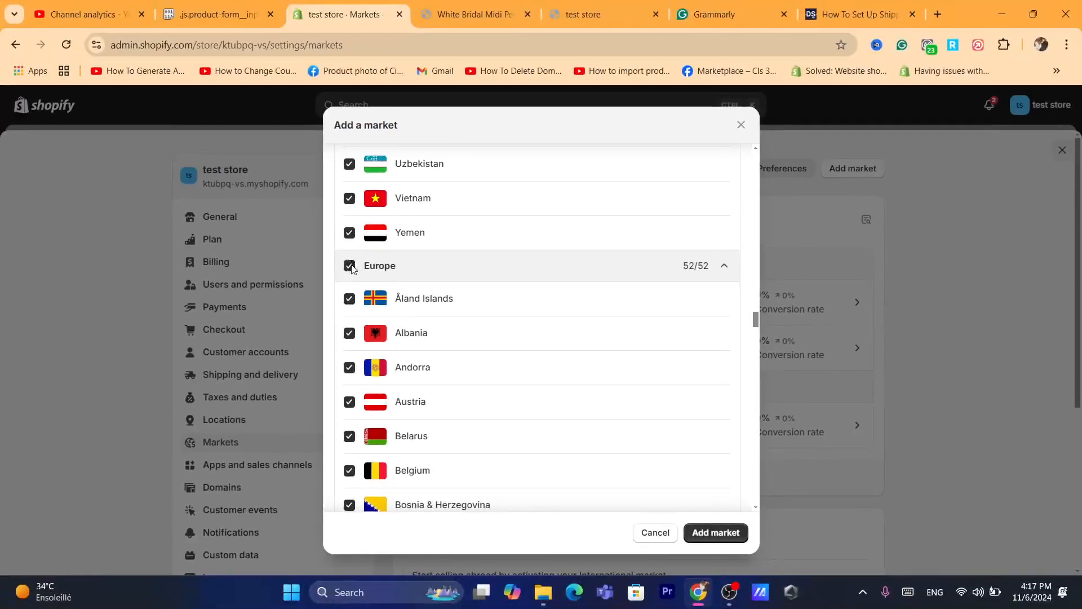
Name the market "countries i like to ship", add it and accept the deletion of the existing France market.
left_click(704, 539)
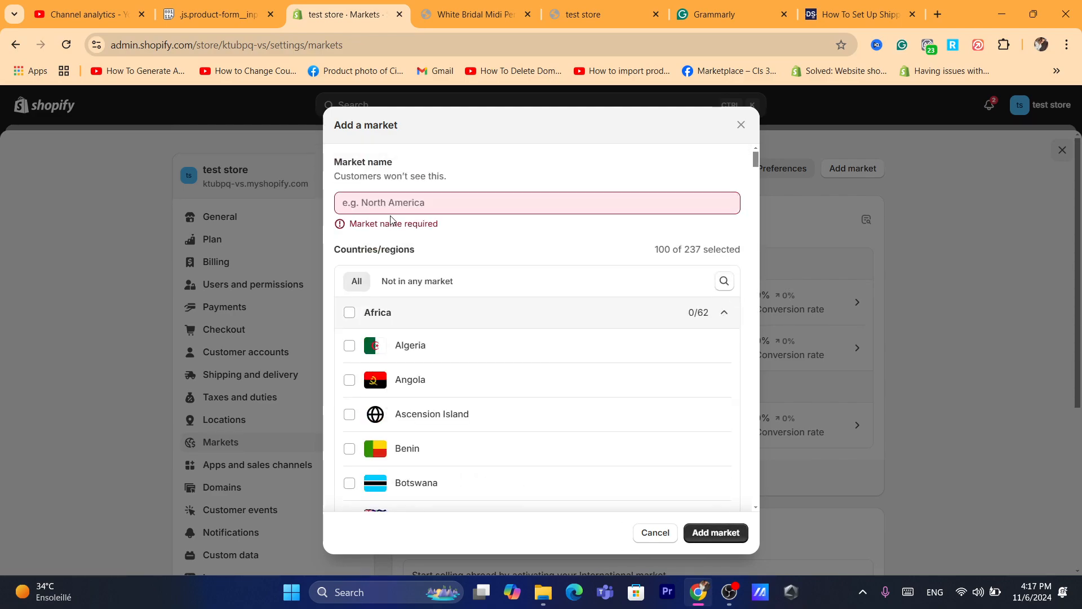
left_click(371, 203)
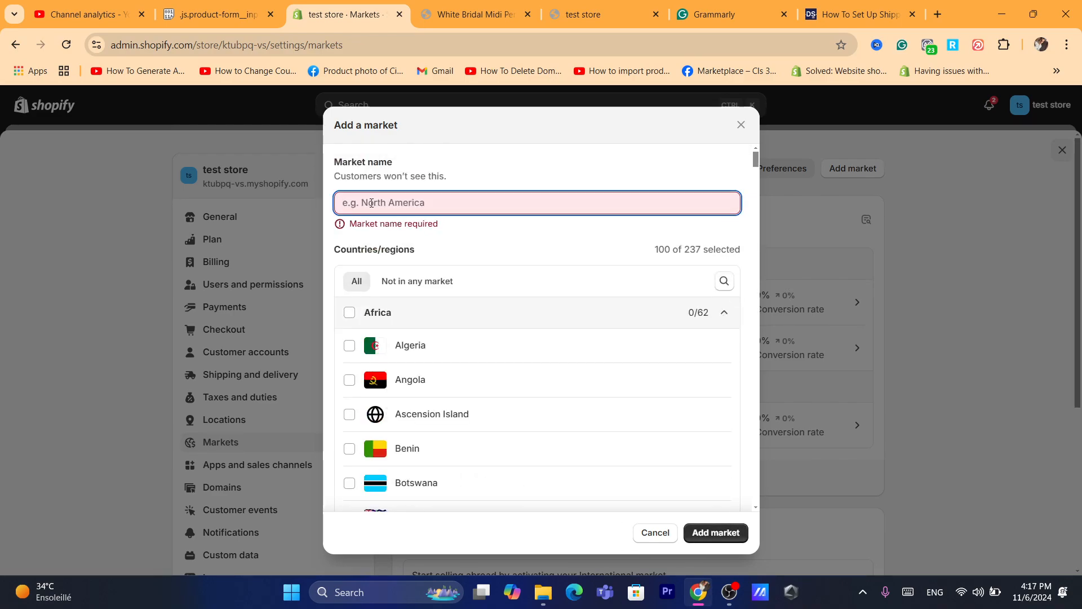
type("co")
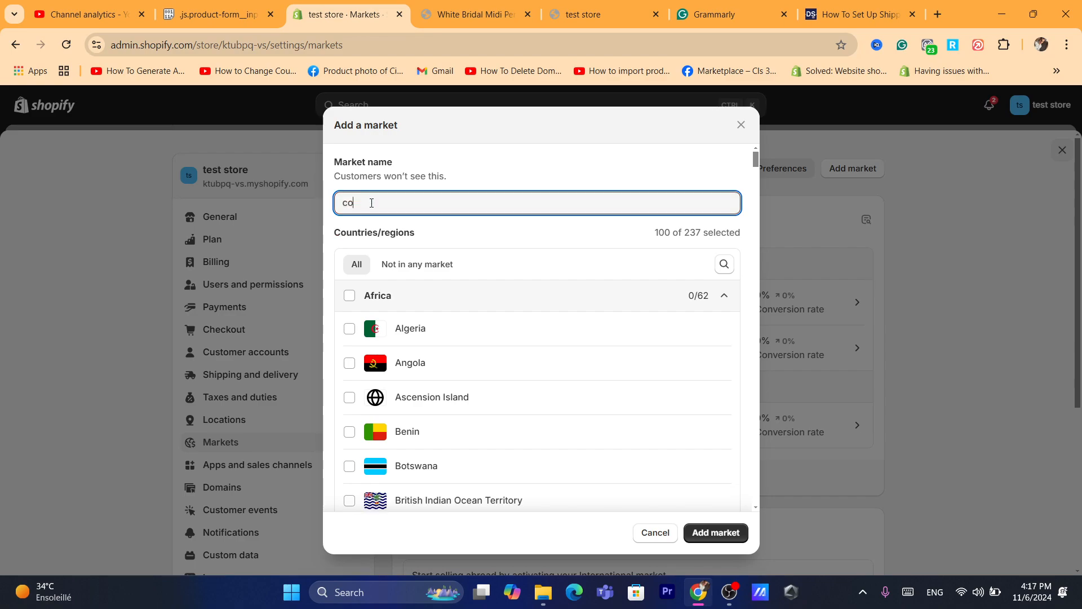
type("untries ")
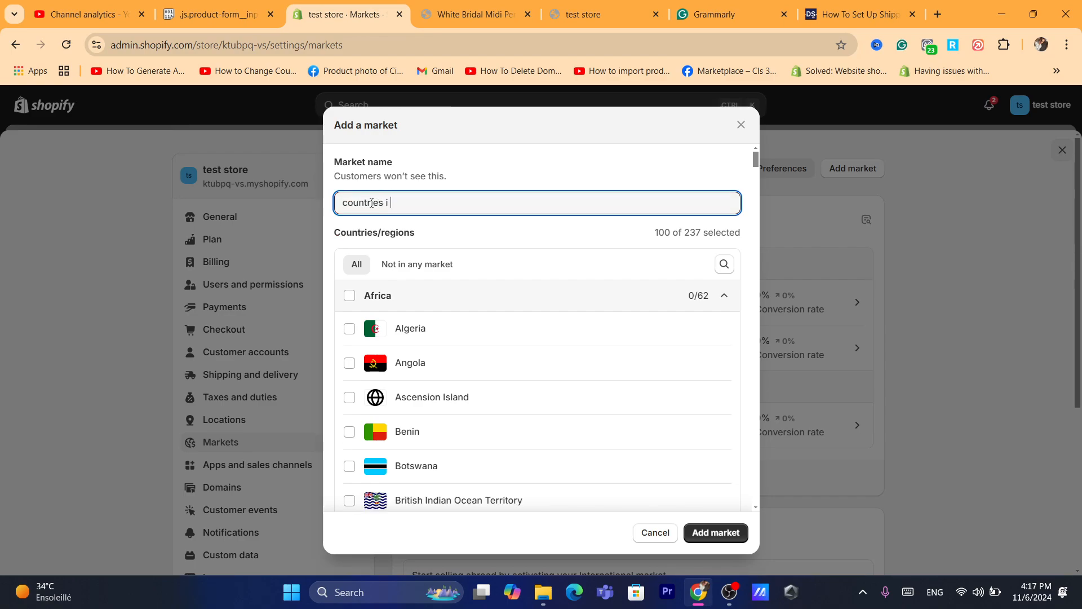
type("i like to ship")
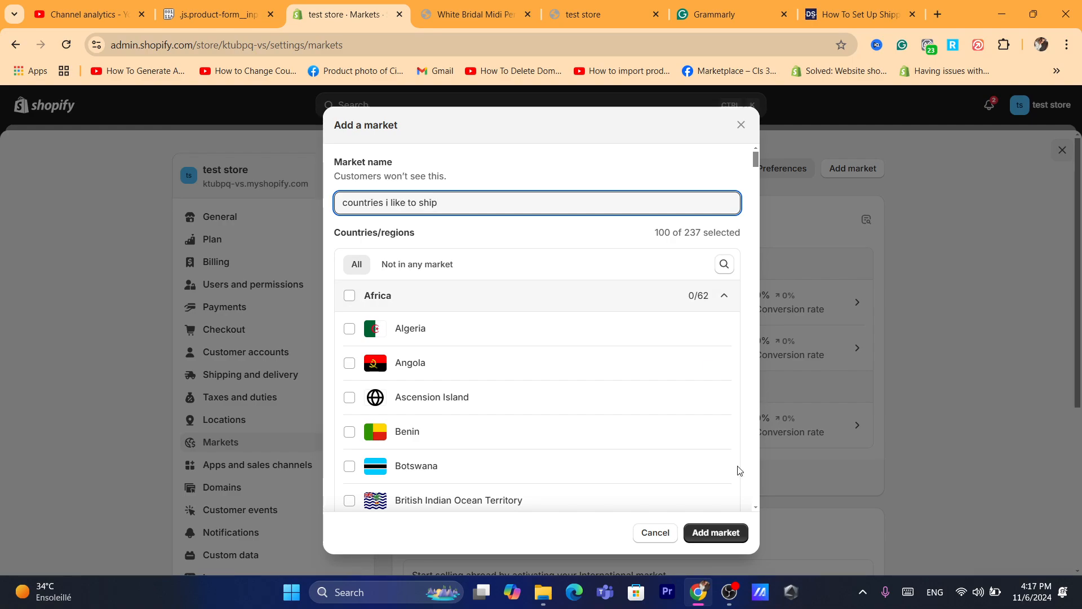
left_click(712, 529)
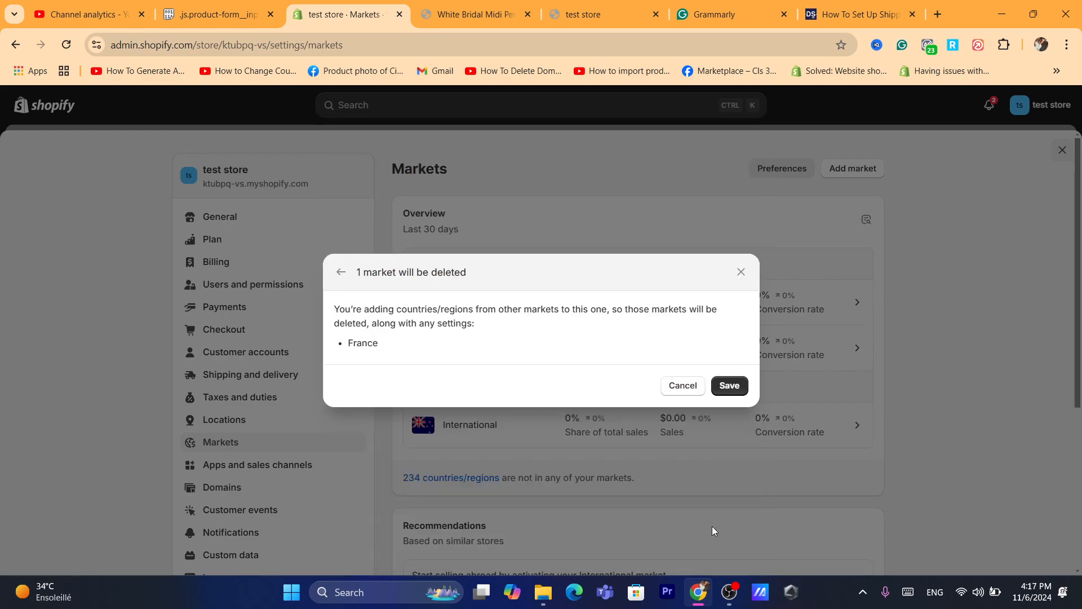
left_click(740, 394)
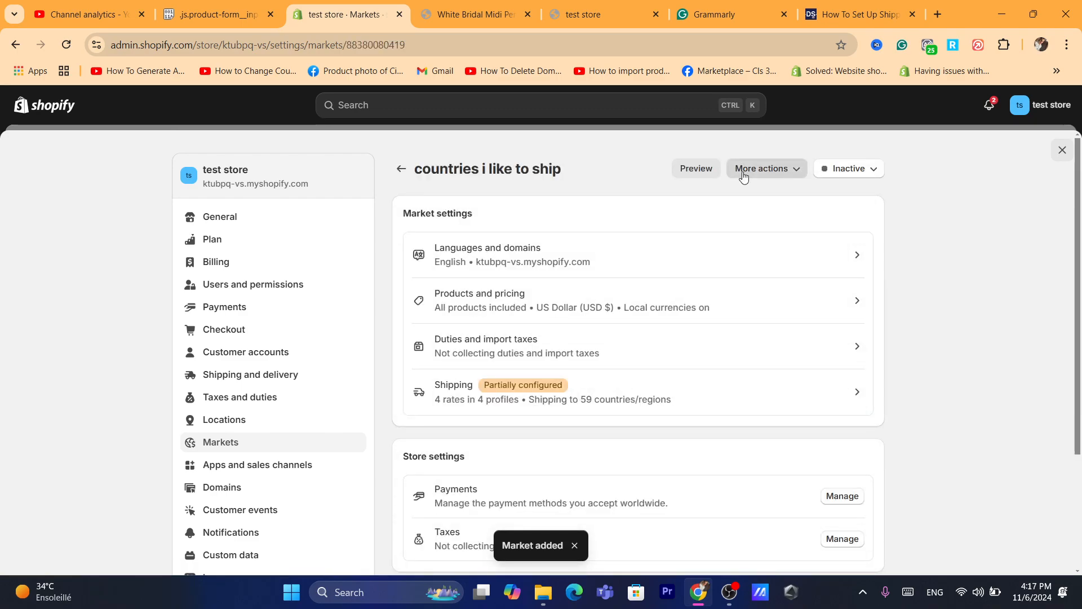
Check the activation options of the "countries i like to ship" market and return to the markets list.
left_click(846, 172)
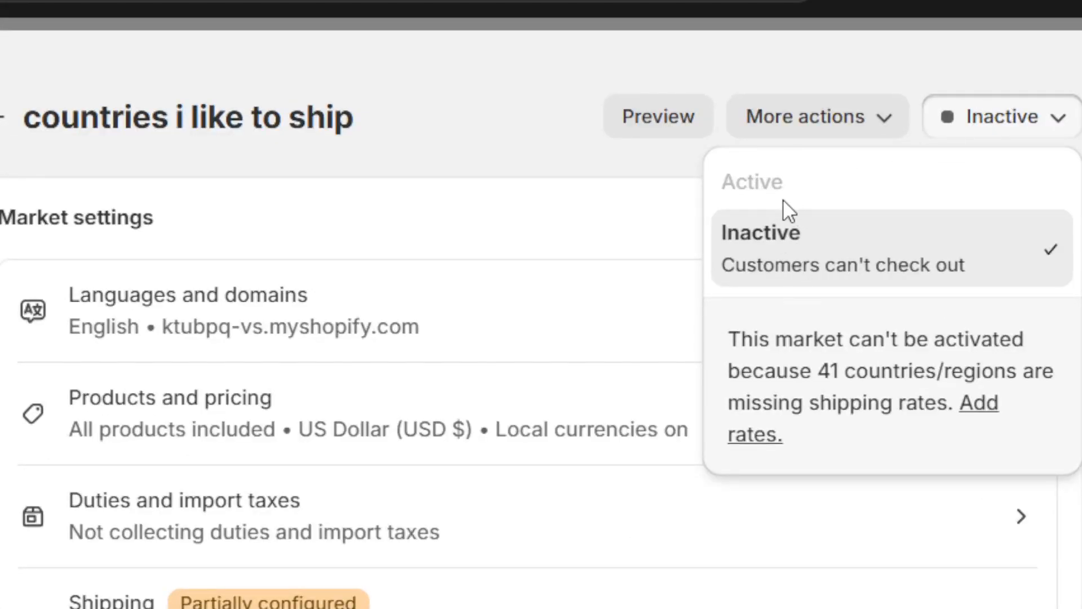
left_click_drag(773, 339, 858, 404)
left_click(866, 393)
left_click(284, 133)
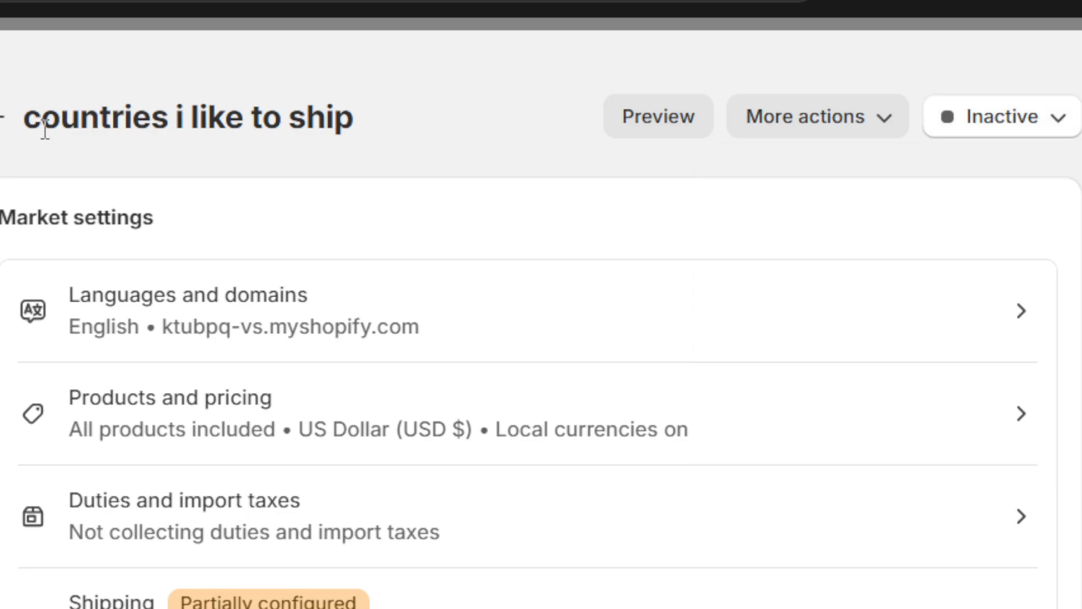
left_click(3, 117)
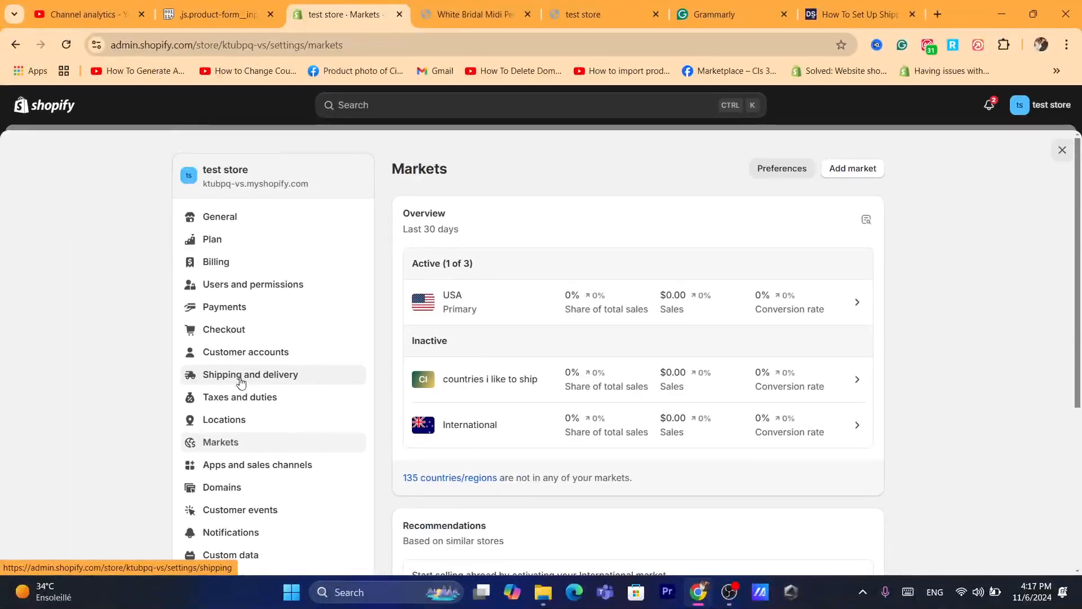
Open the store's Shipping and delivery settings.
left_click(241, 377)
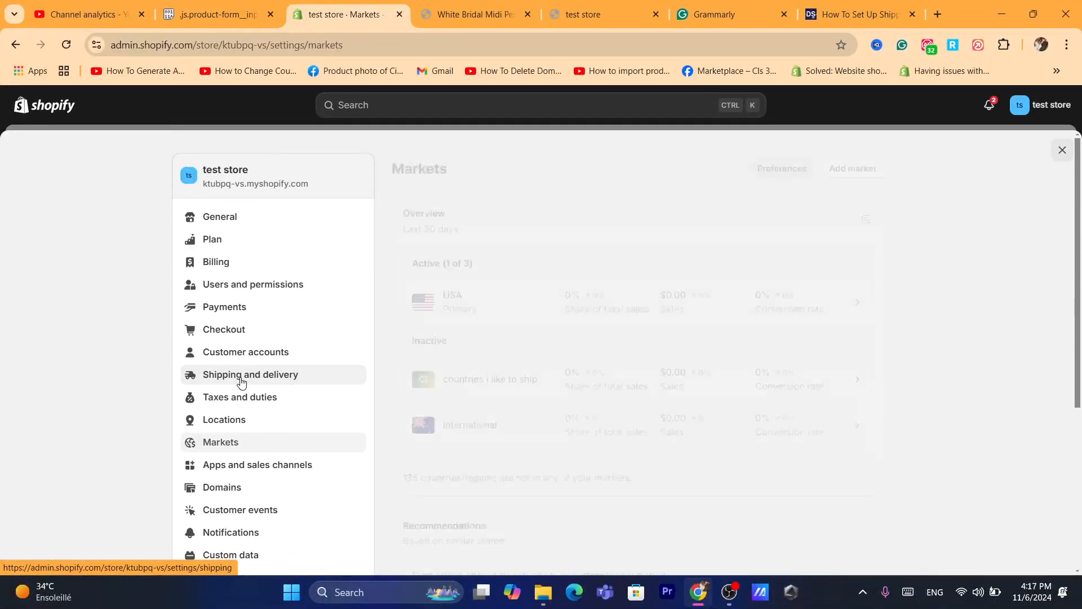
left_click(440, 44)
type("d")
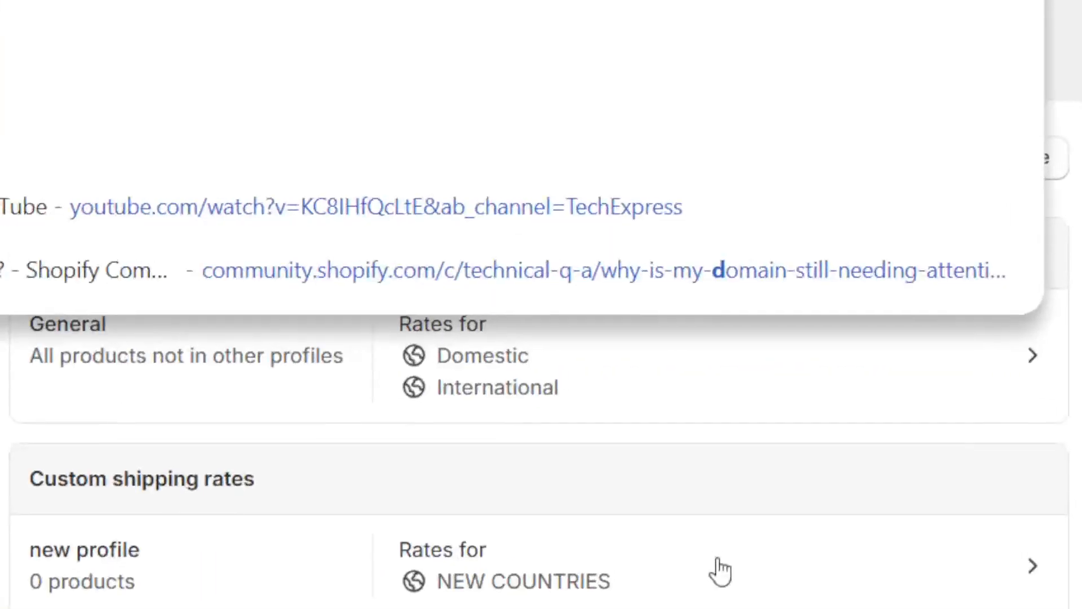
left_click(932, 354)
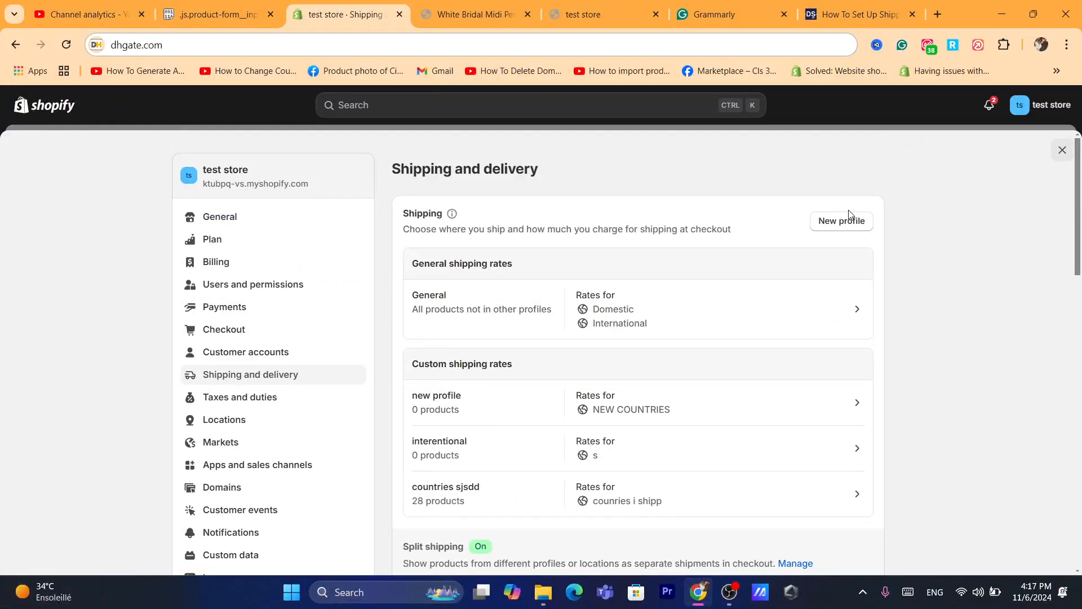
left_click(831, 221)
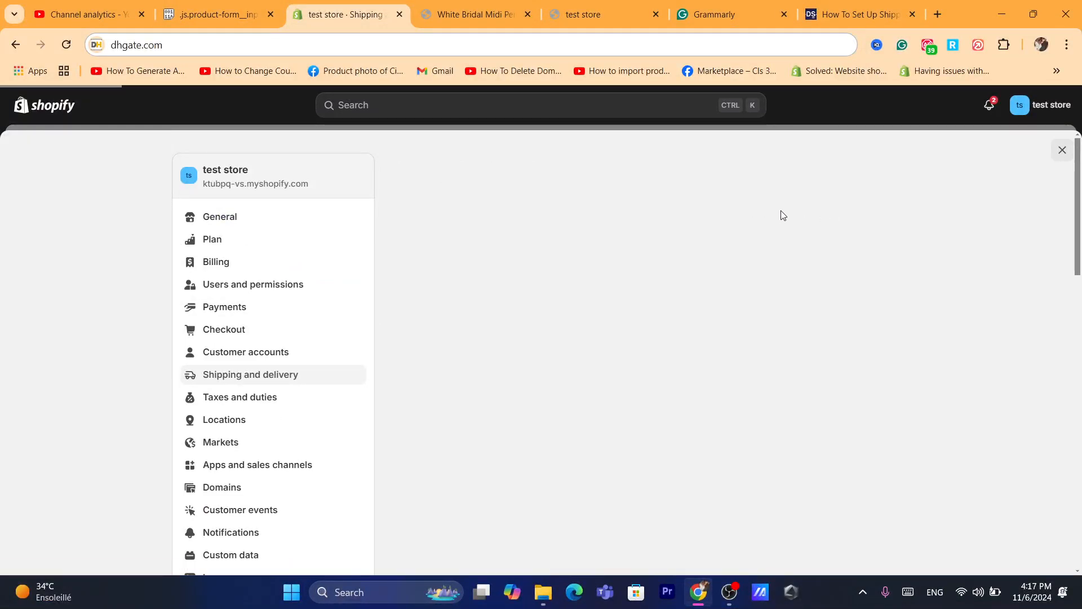
left_click(424, 50)
type("s")
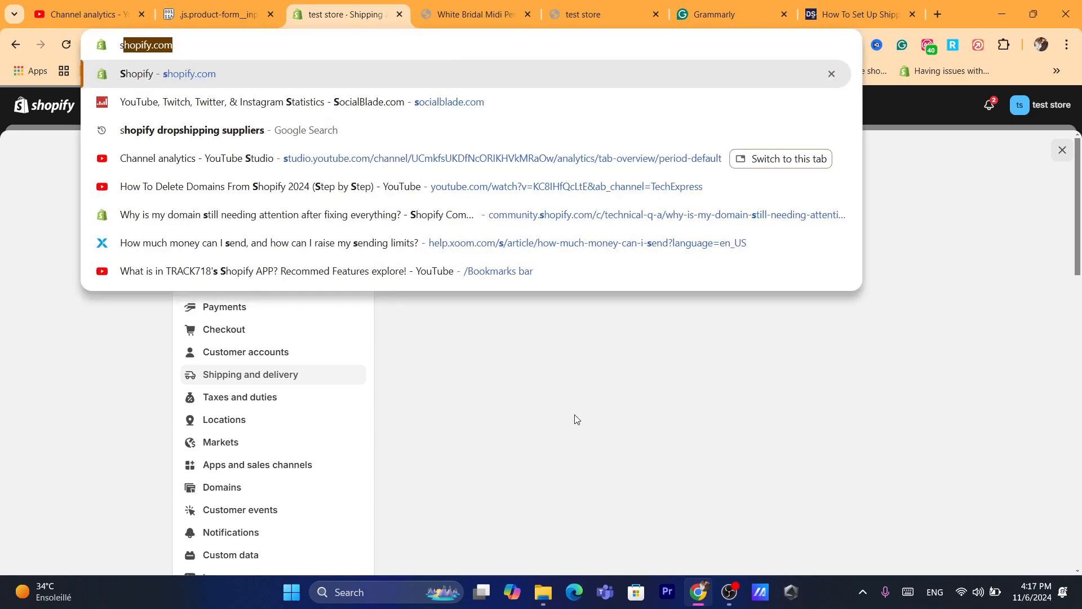
left_click(574, 414)
left_click(384, 53)
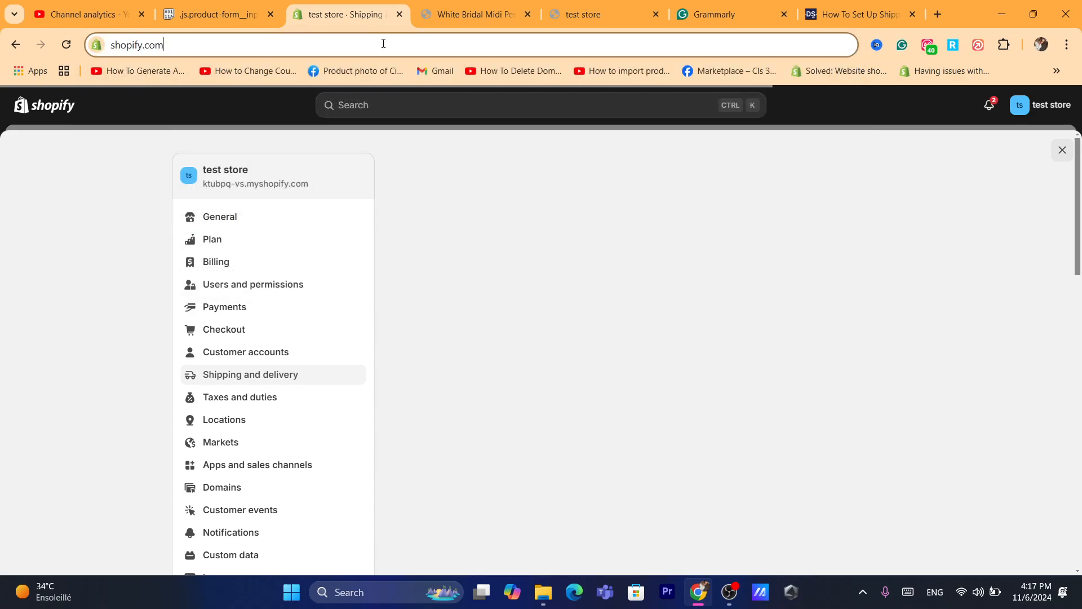
left_click(69, 37)
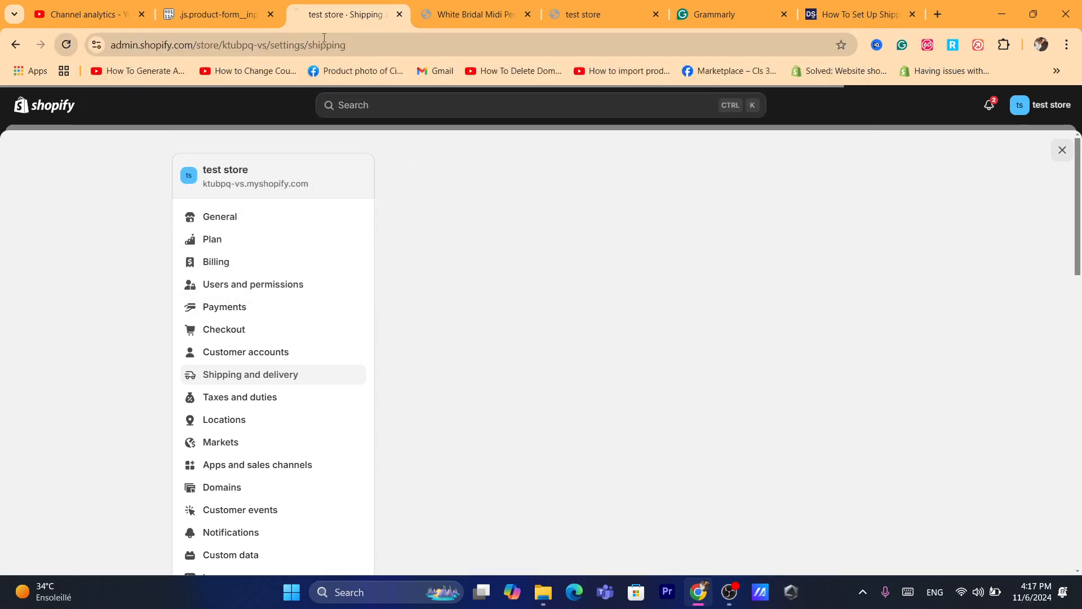
left_click(400, 44)
left_click(403, 44)
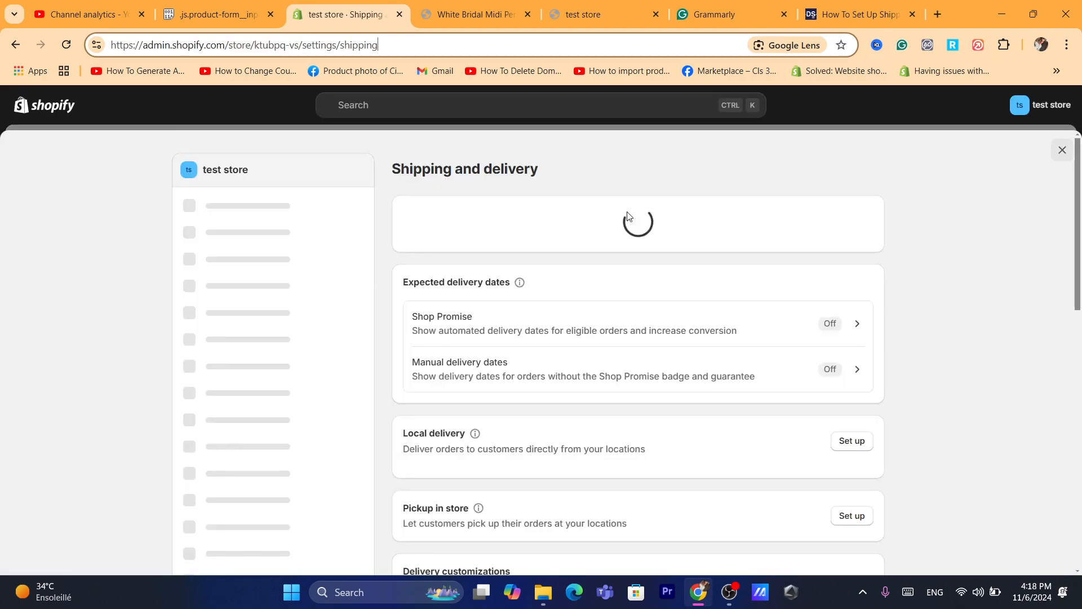
Start a custom shipping profile and name it "new market".
left_click(840, 222)
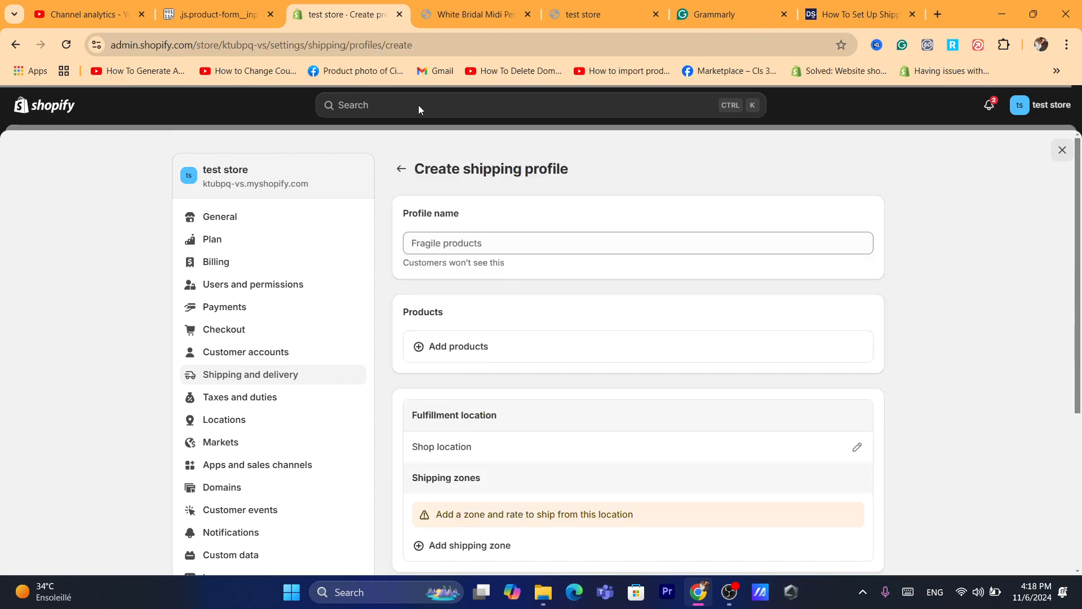
left_click(439, 236)
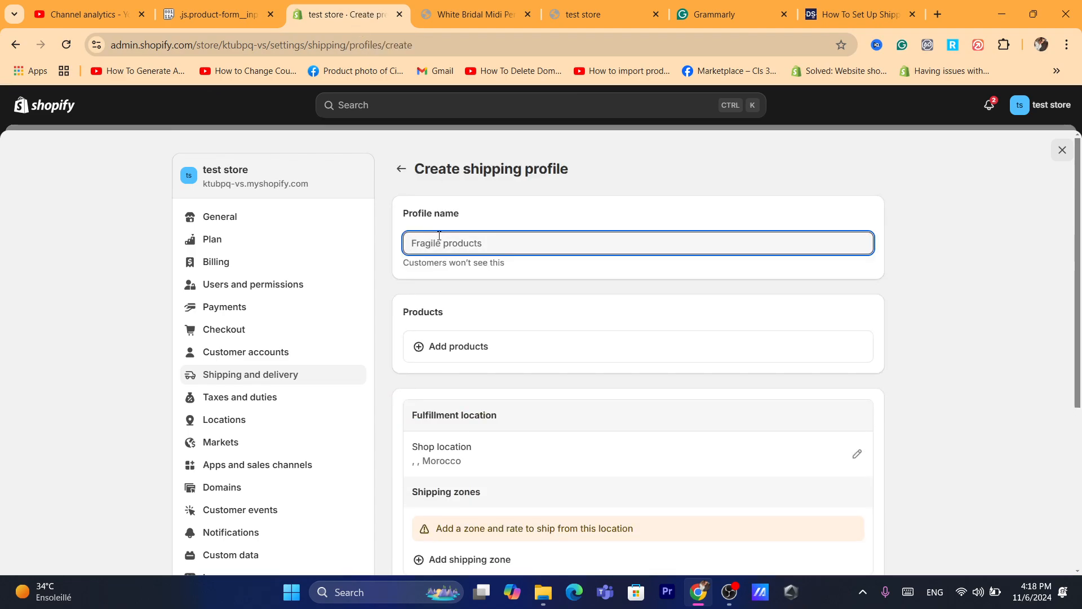
type("d")
key("BackSpace")
type("d")
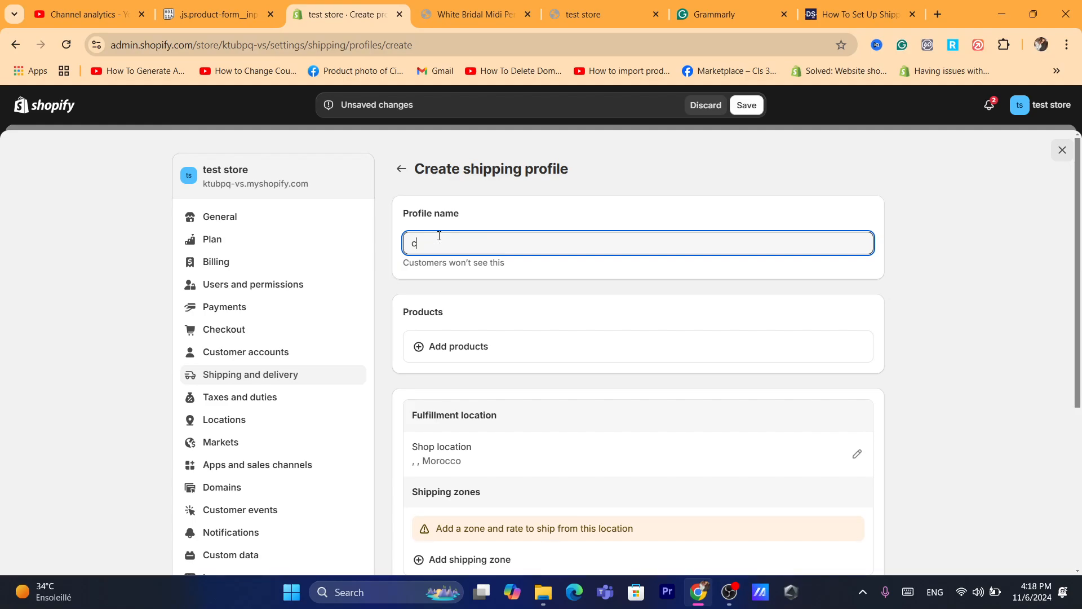
key("BackSpace")
type("d")
key("BackSpace")
type("new market")
Add all displayed products to the new shipping profile.
left_click(455, 352)
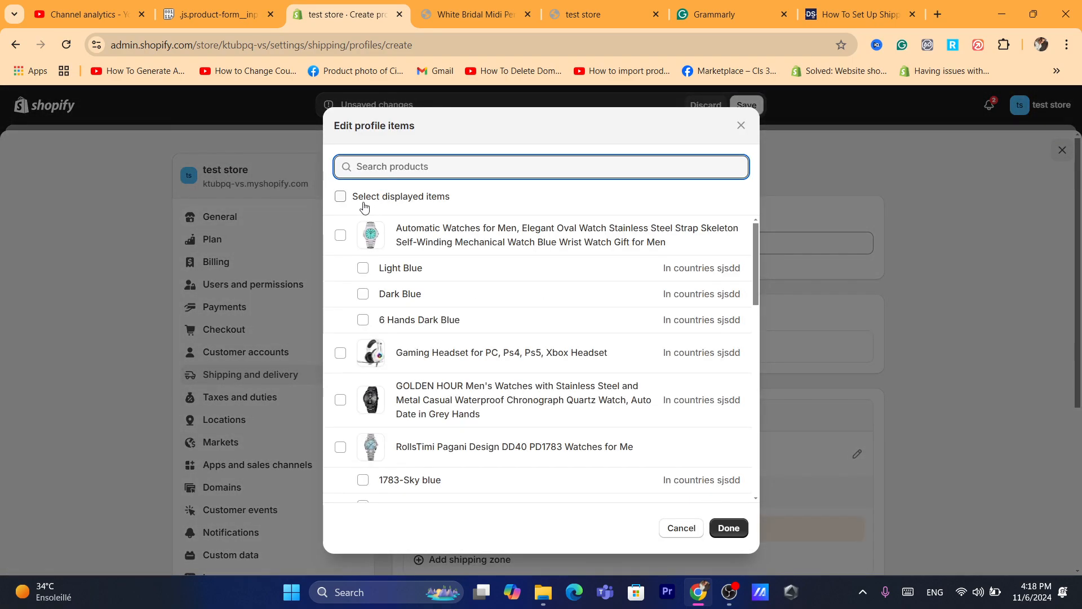
left_click(362, 199)
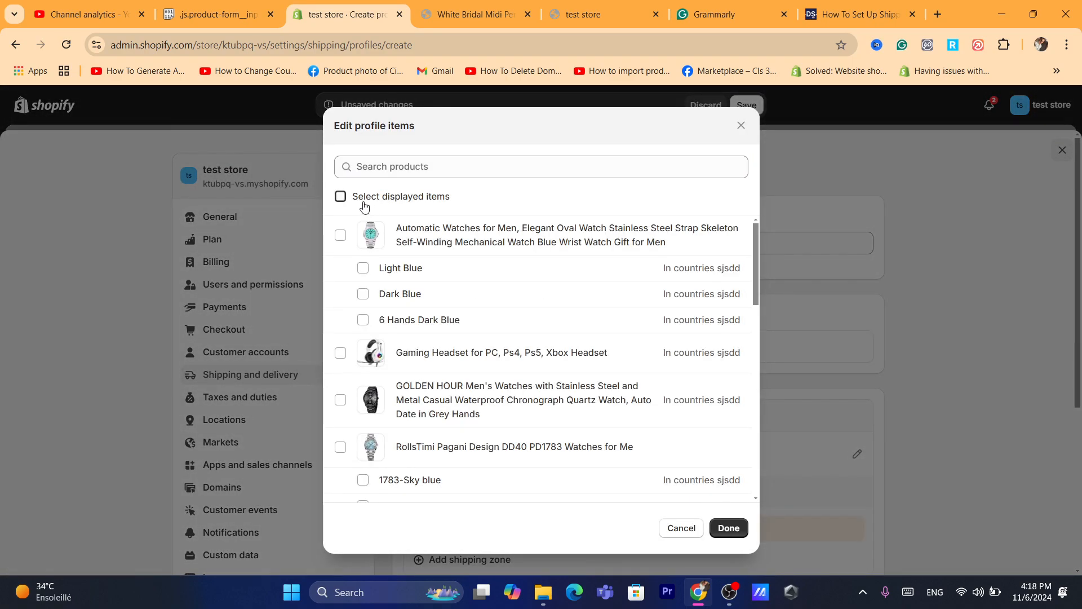
left_click(728, 528)
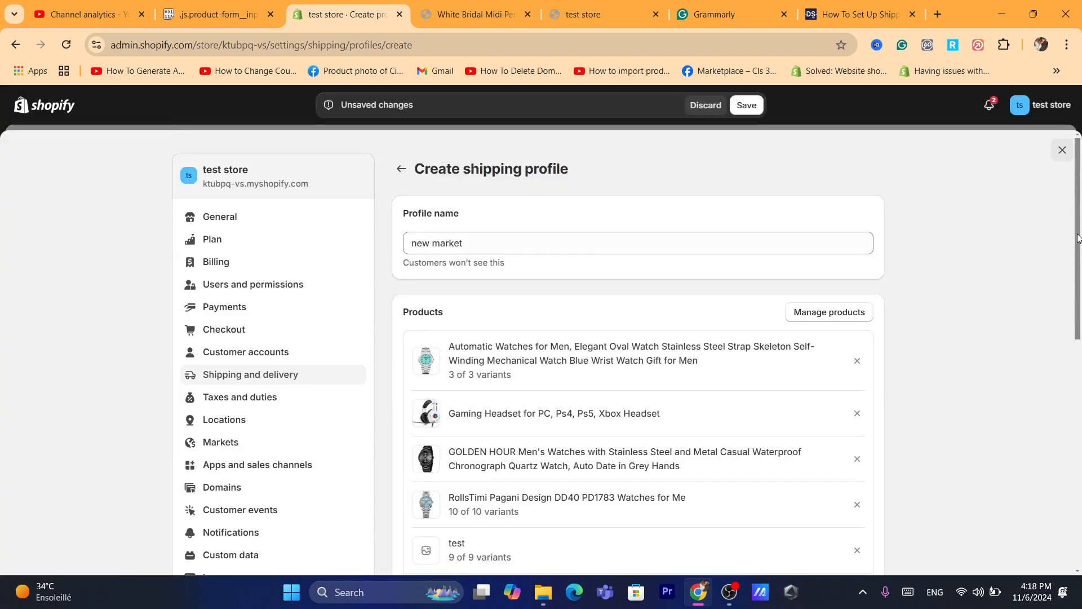
Create a shipping zone named "countries like to ship to" that covers all of Asia and Europe.
scroll(512, 398, "down", 5)
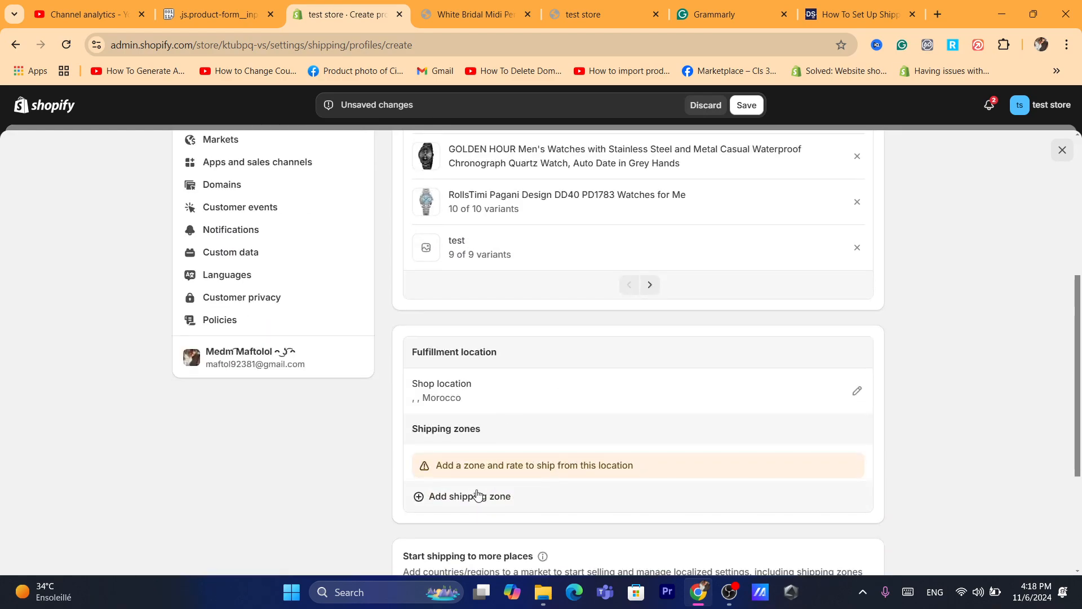
left_click(453, 498)
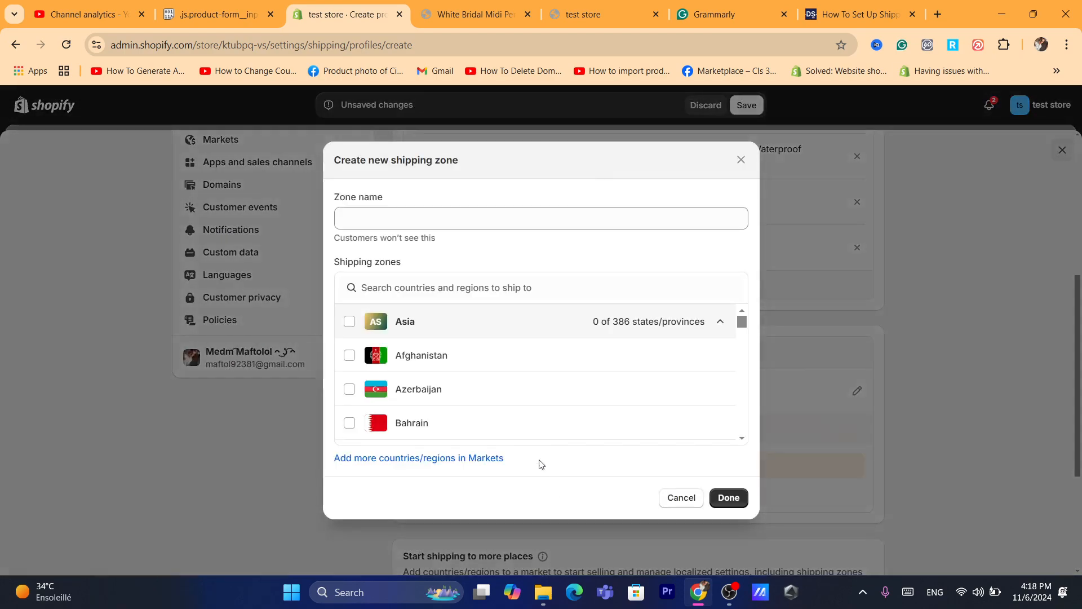
left_click(349, 322)
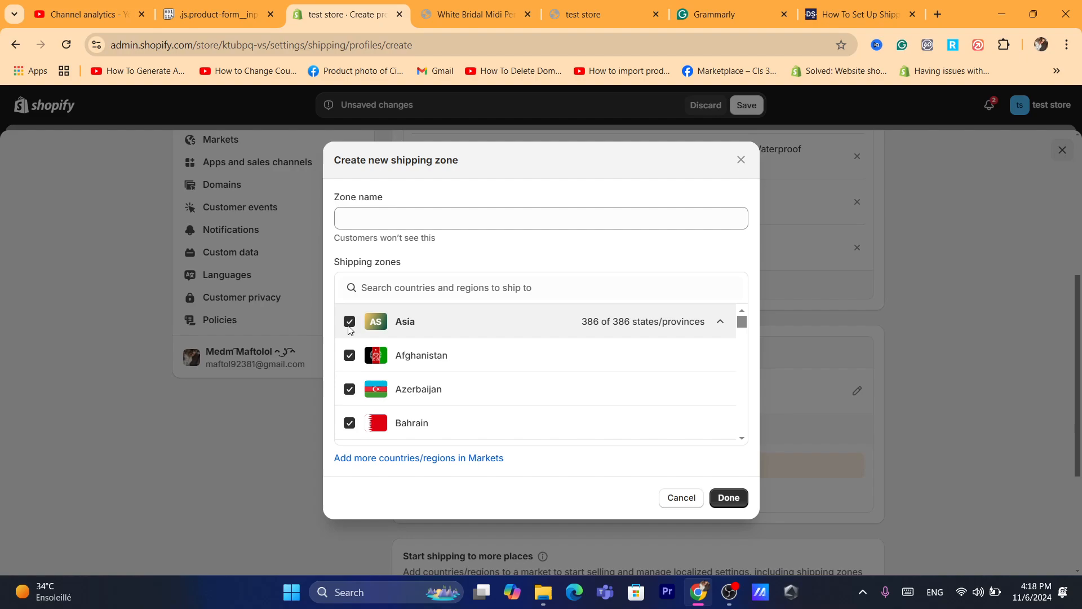
mouse_move(742, 326)
left_mouse_down()
mouse_move(745, 354)
mouse_move(744, 340)
left_mouse_up()
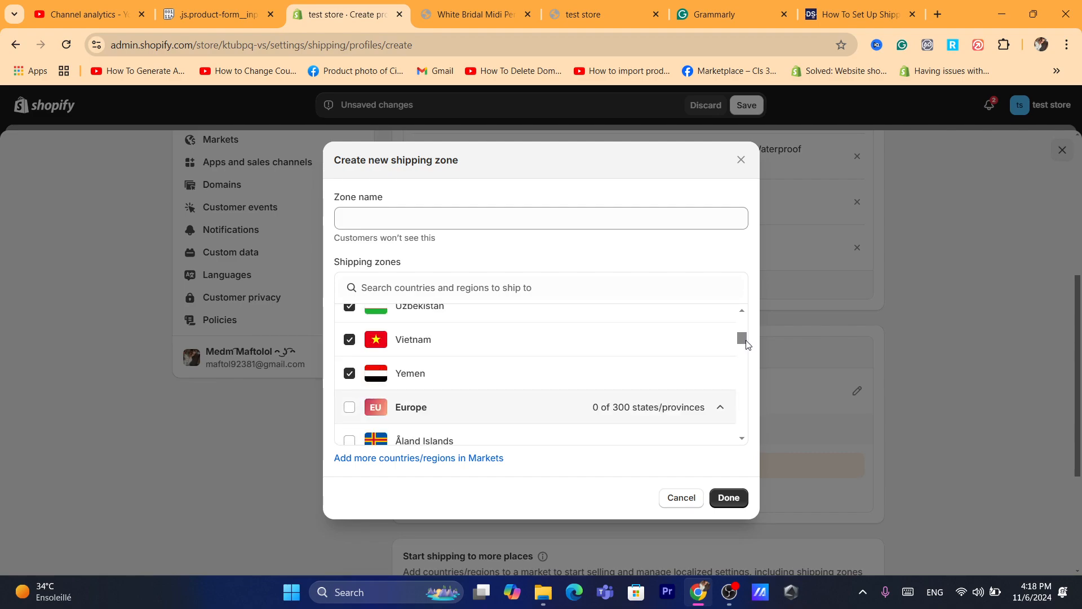
left_click(350, 408)
left_click(371, 218)
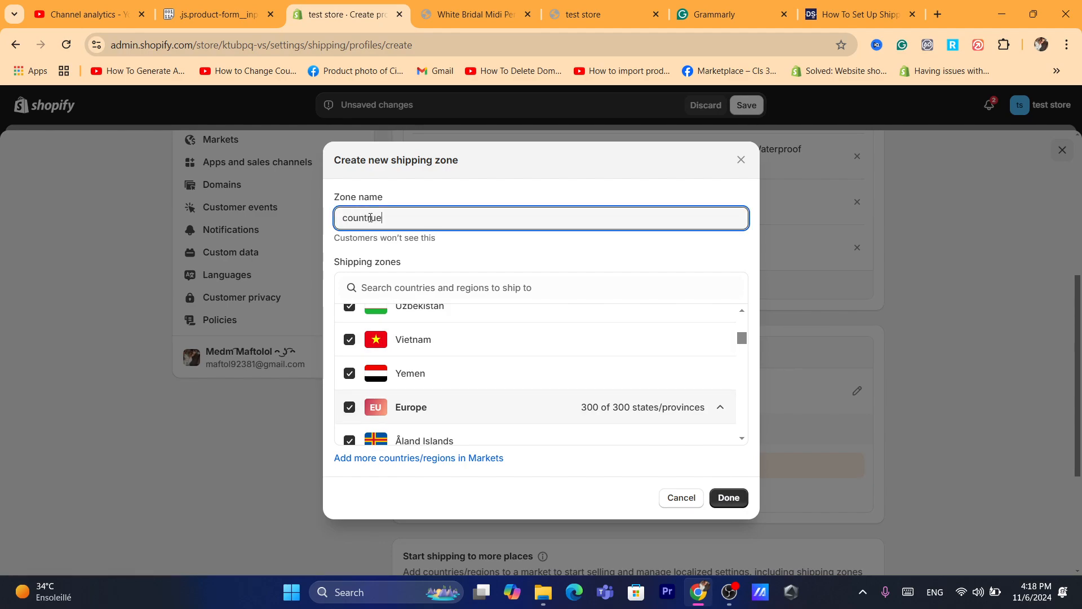
type("countries like to ship to")
left_click(728, 497)
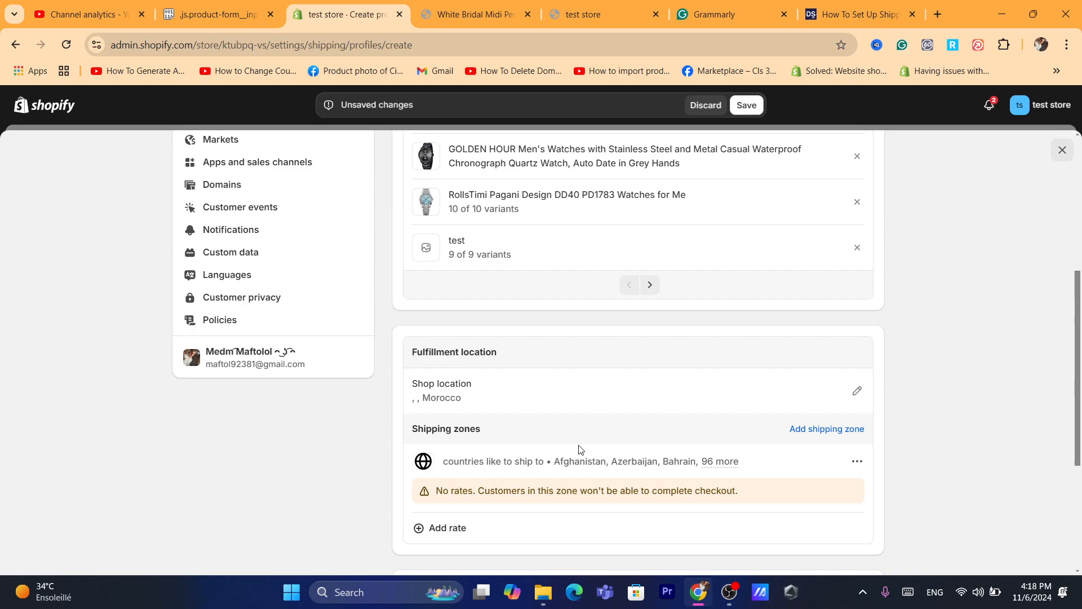
left_click(469, 527)
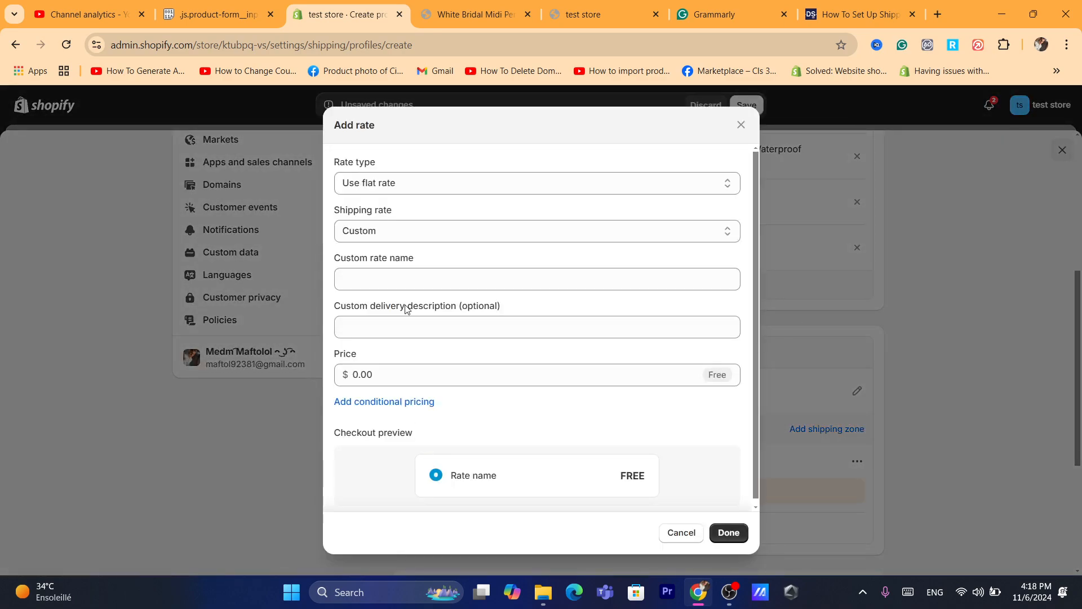
left_click(408, 282)
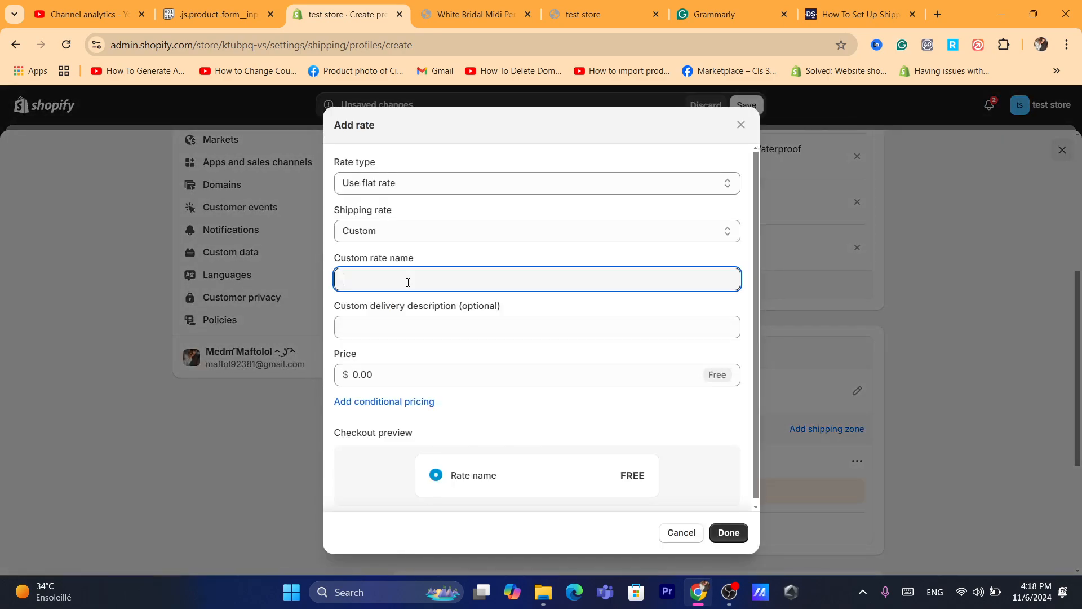
type("standerd")
left_click(393, 377)
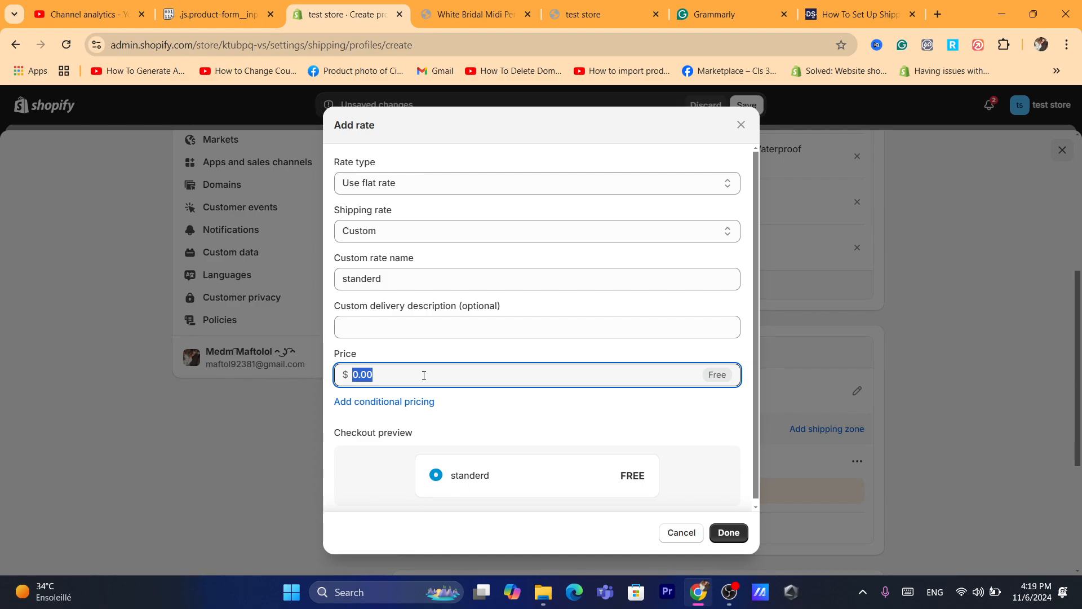
key("BackSpace")
type("0")
key("BackSpace")
type("100")
key("BackSpace")
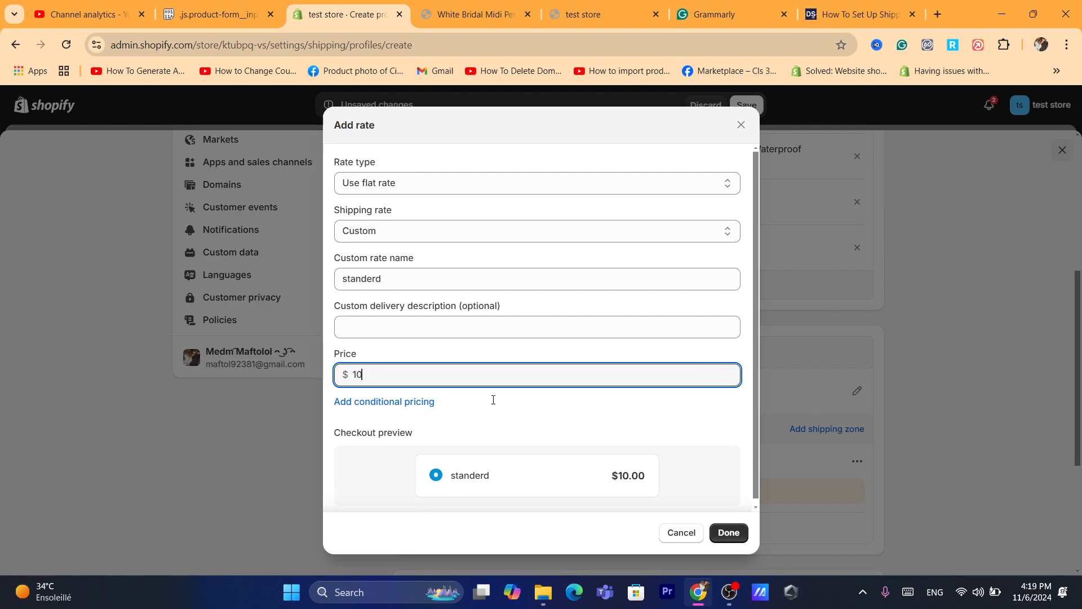
left_click(394, 402)
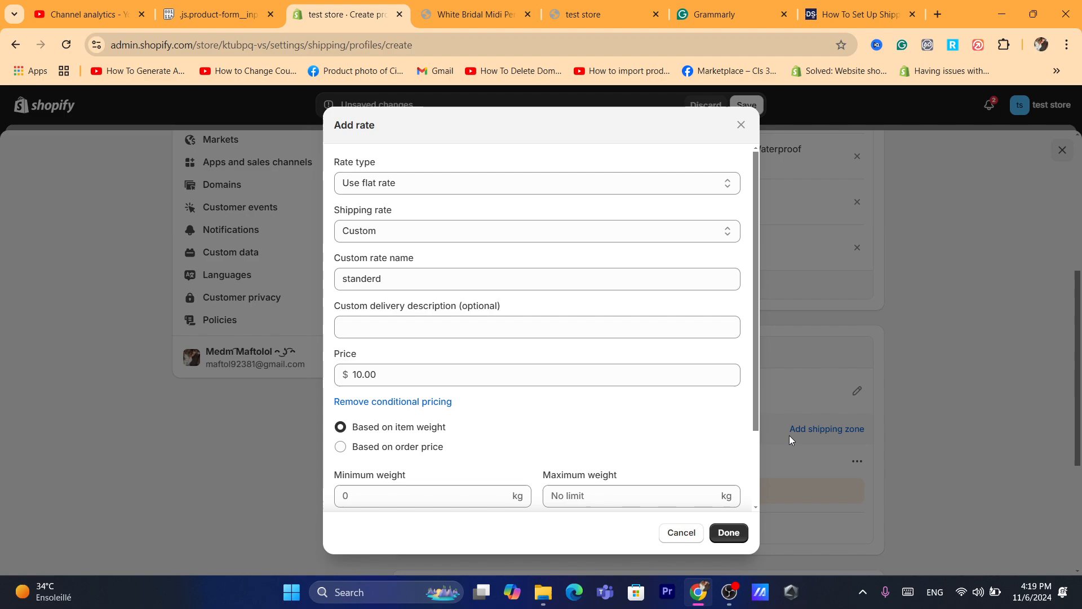
left_click(763, 422)
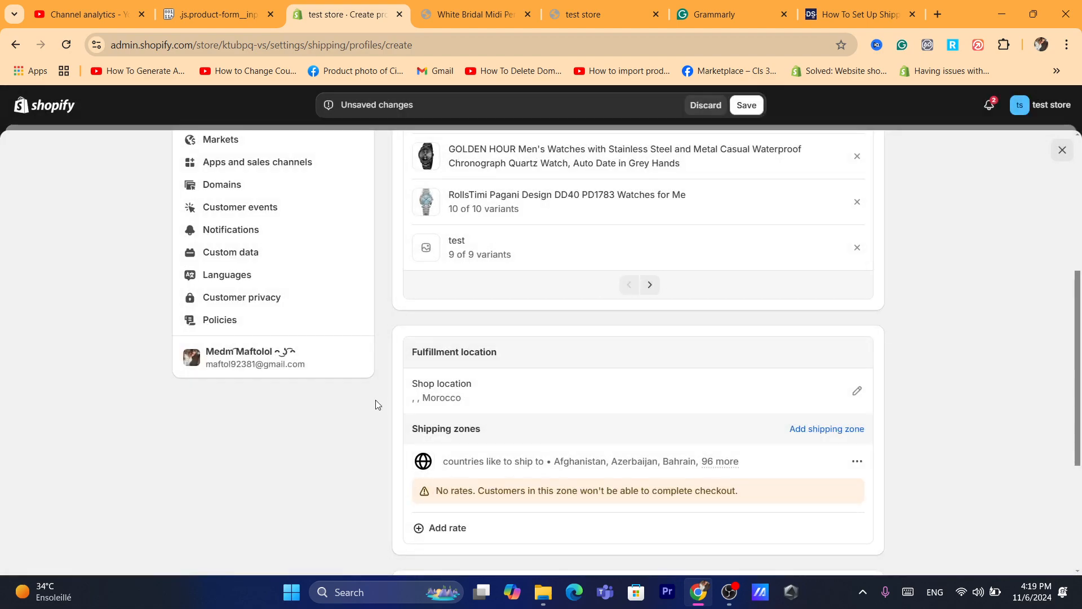
Start a custom flat rate for the new shipping zone and name it "standered".
left_click(439, 528)
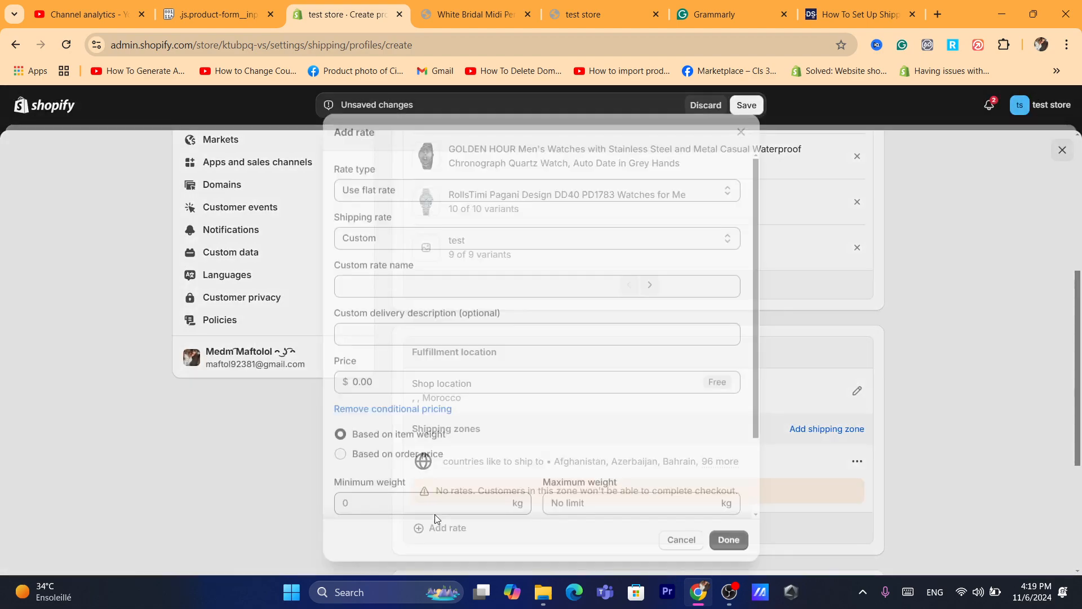
left_click(379, 278)
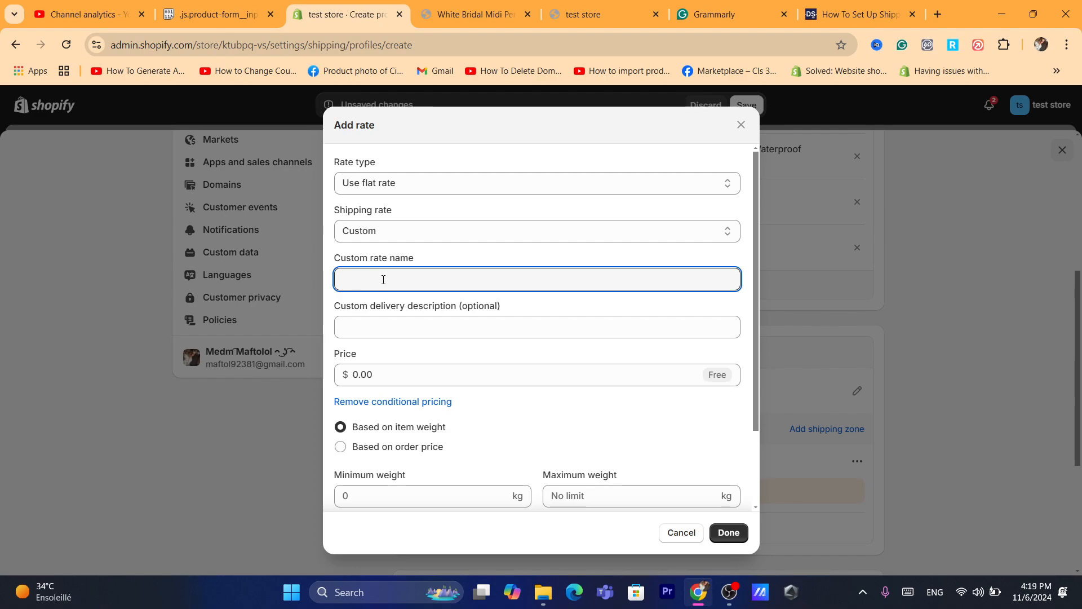
type("standered")
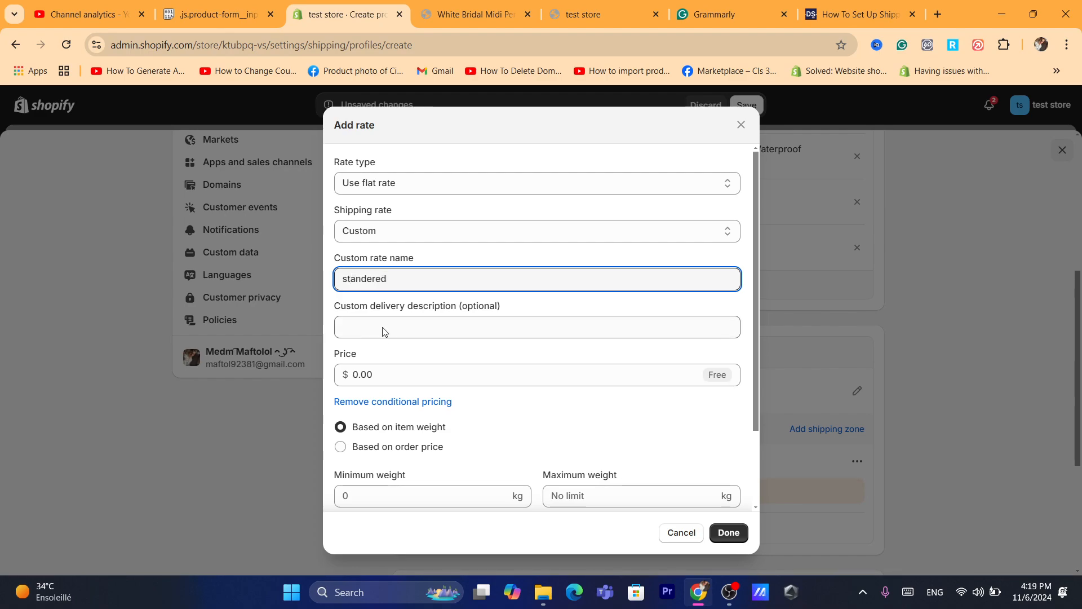
Examine the rate's conditional pricing options for item weight and order price, leaving the rate without conditions.
left_click(393, 402)
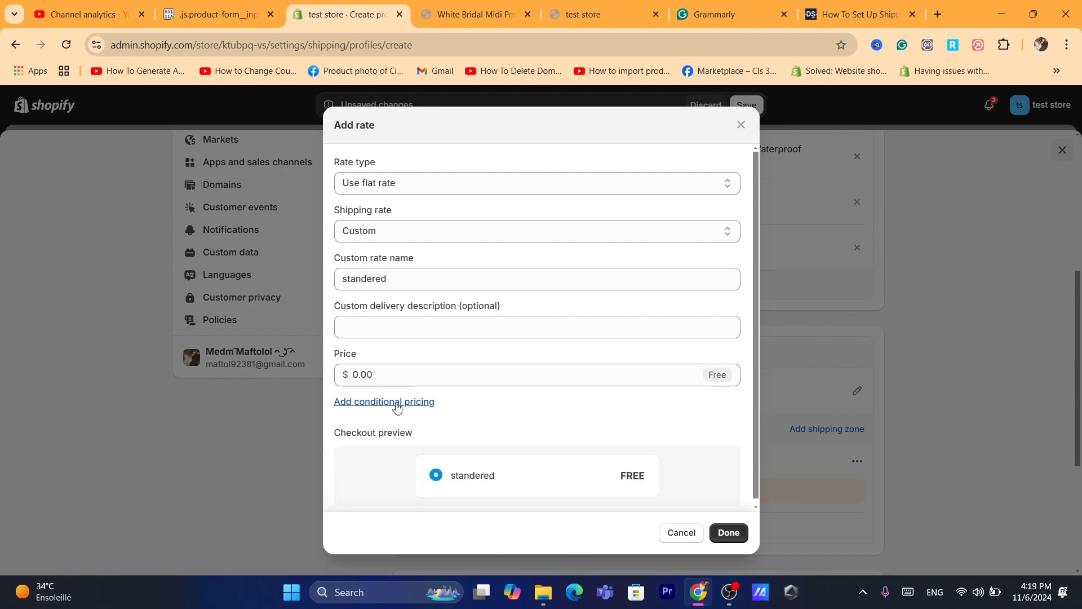
left_click(362, 405)
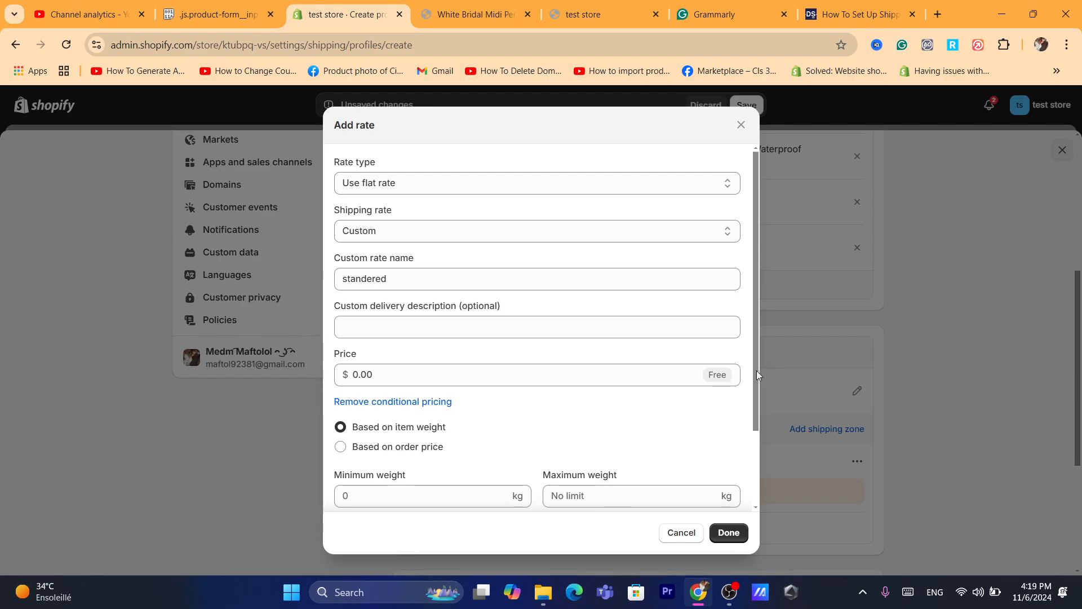
left_click_drag(756, 371, 762, 427)
left_click(577, 418)
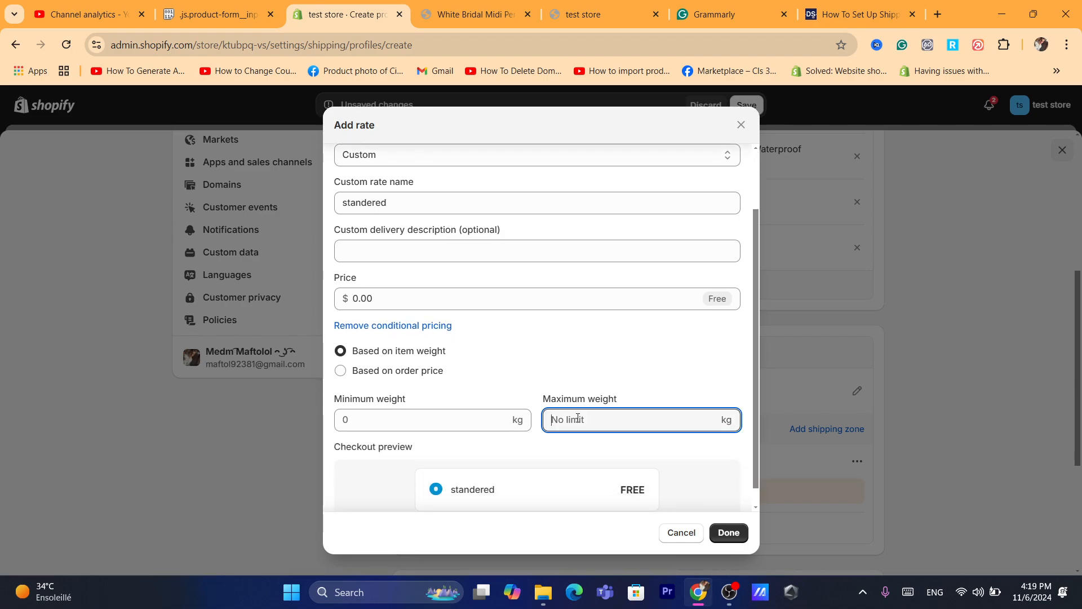
left_click(380, 427)
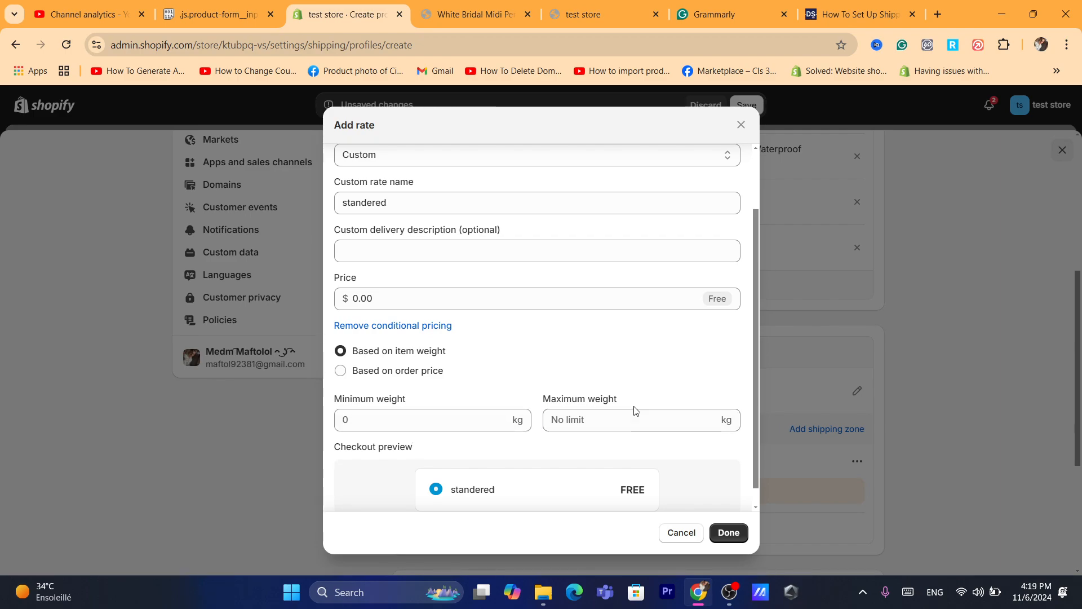
left_click(576, 429)
left_click(393, 378)
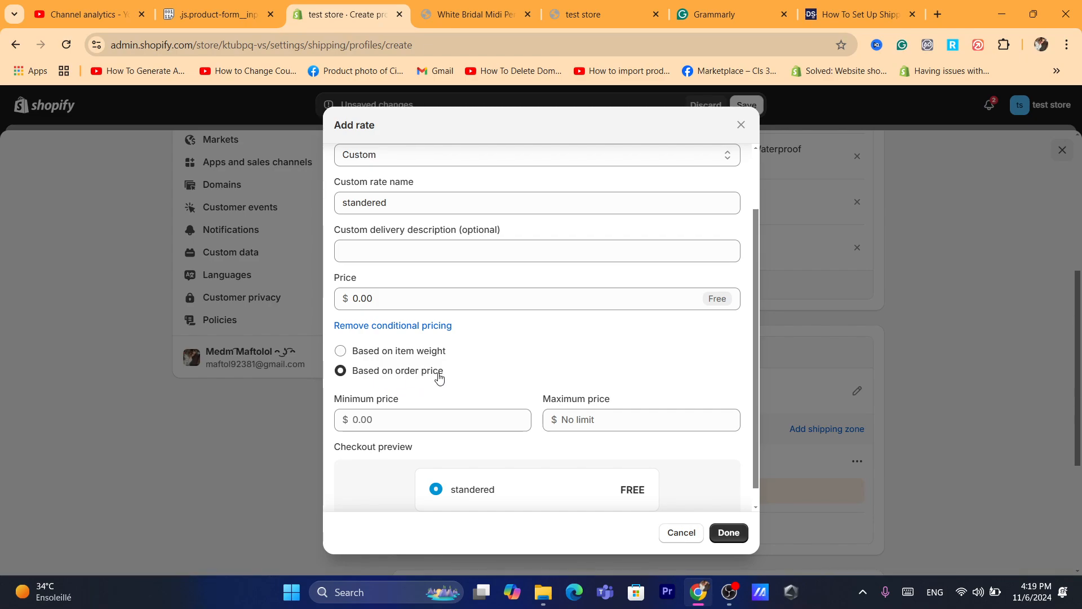
left_click(382, 325)
Set the "standered" rate's price to $10 and add it to the zone.
left_click(424, 371)
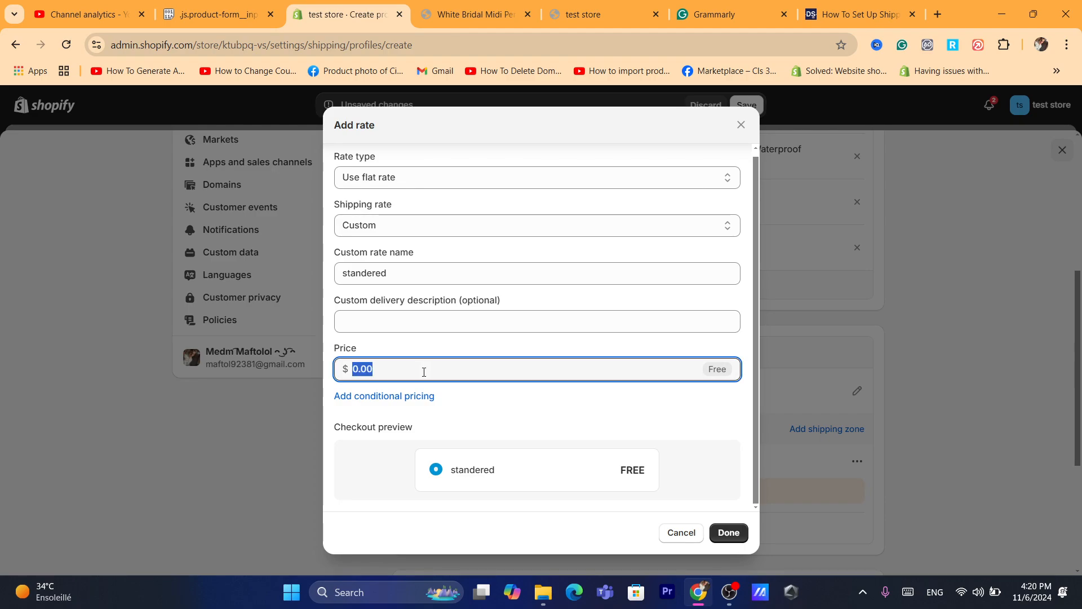
type("10")
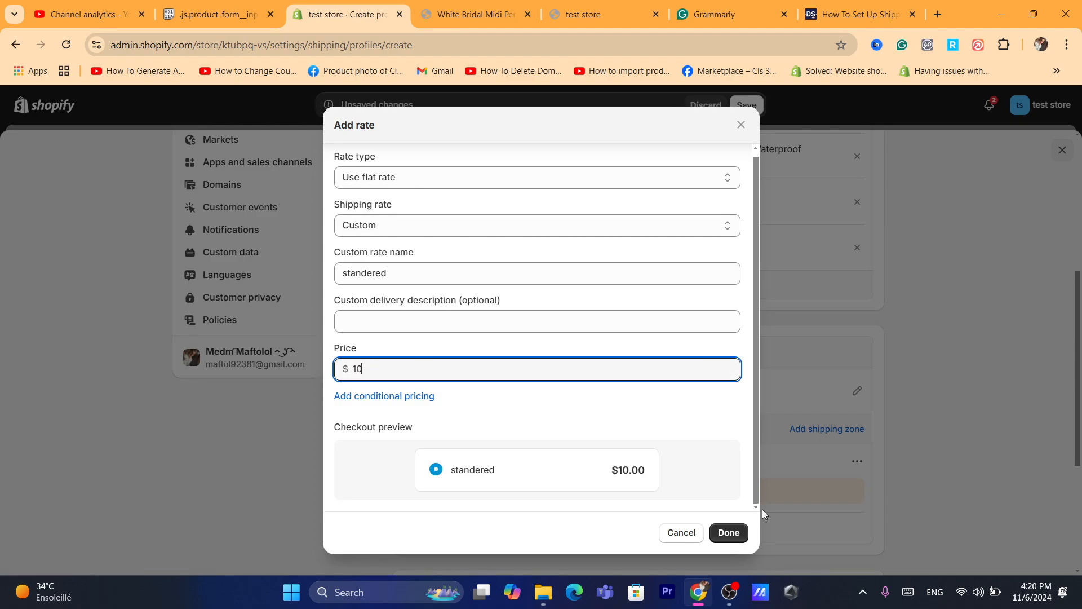
left_click(730, 536)
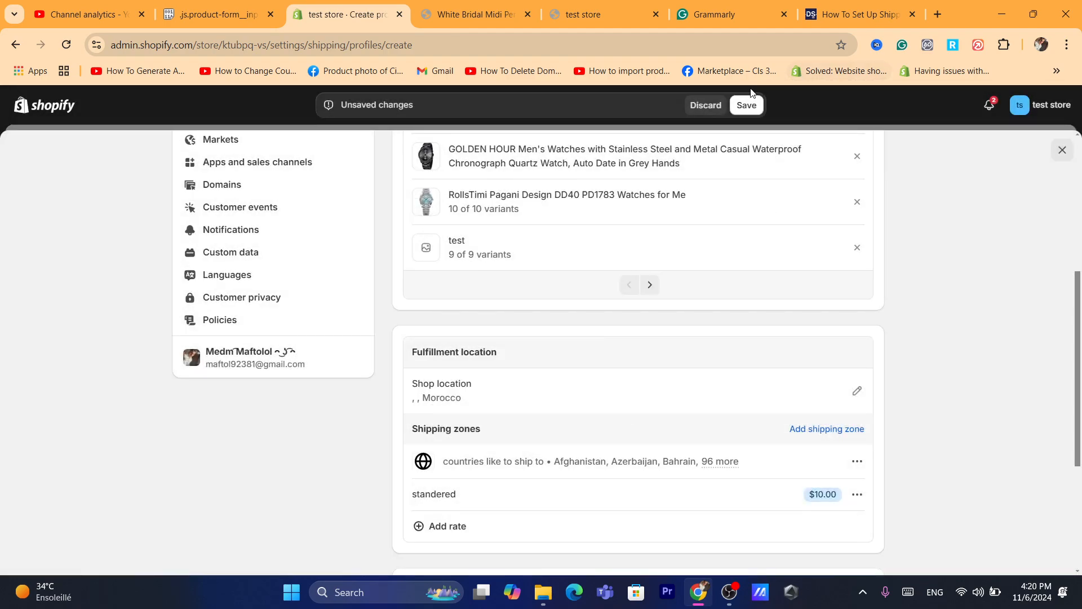
Try to save the "new market" shipping profile, review its shipping zones, and try saving again.
left_click(746, 103)
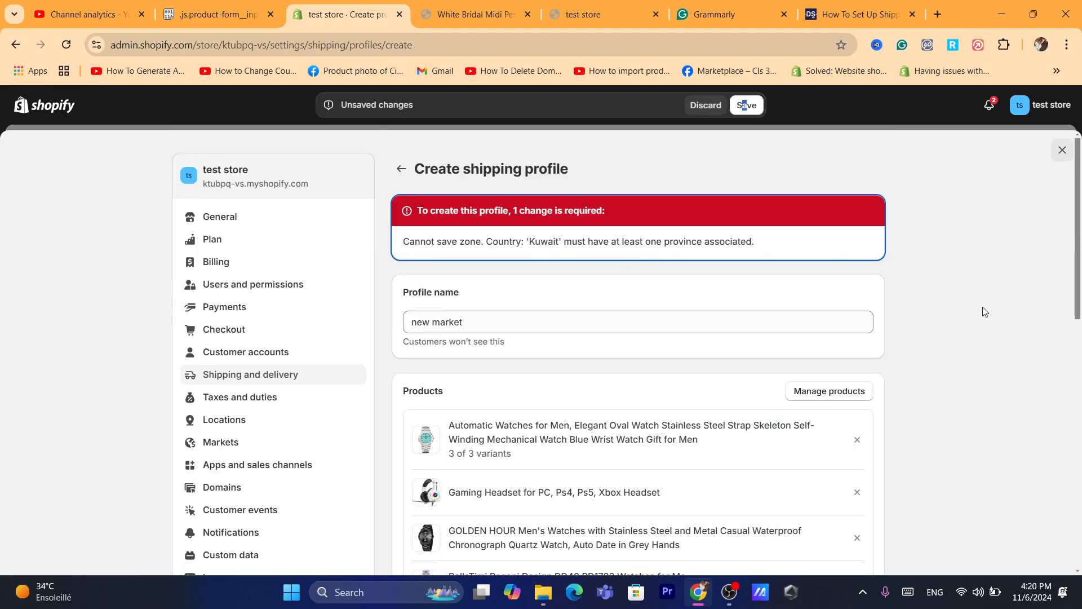
left_click_drag(1079, 261, 1071, 486)
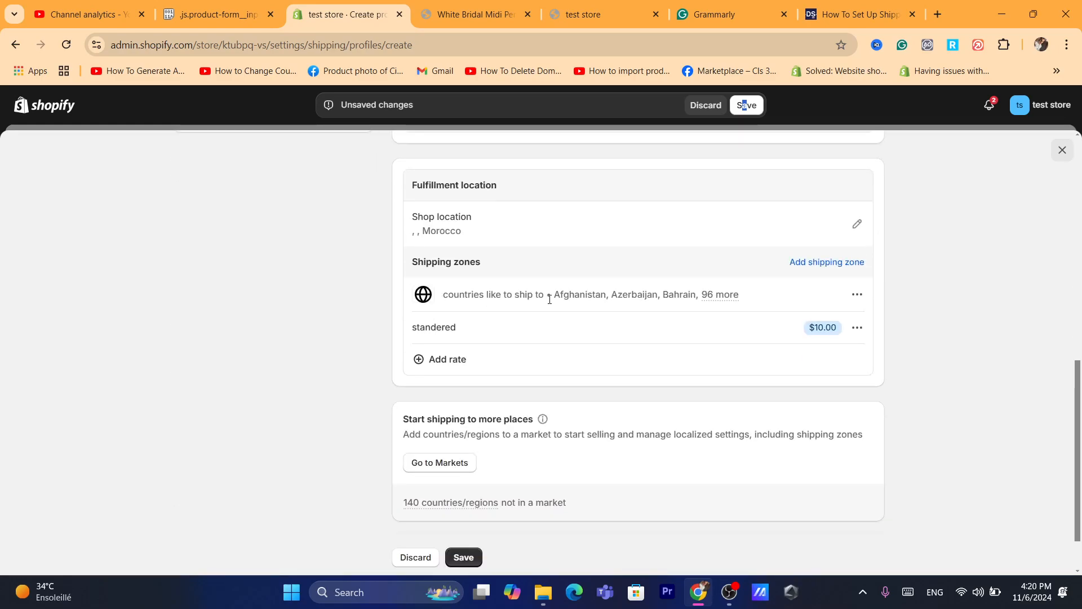
triple_click(457, 258)
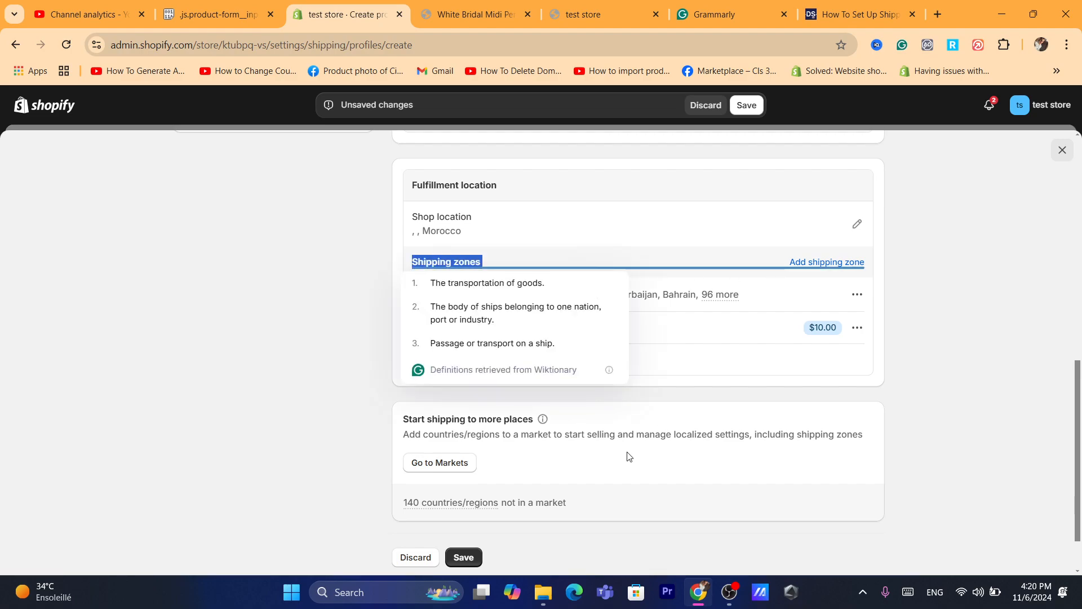
left_click(1031, 480)
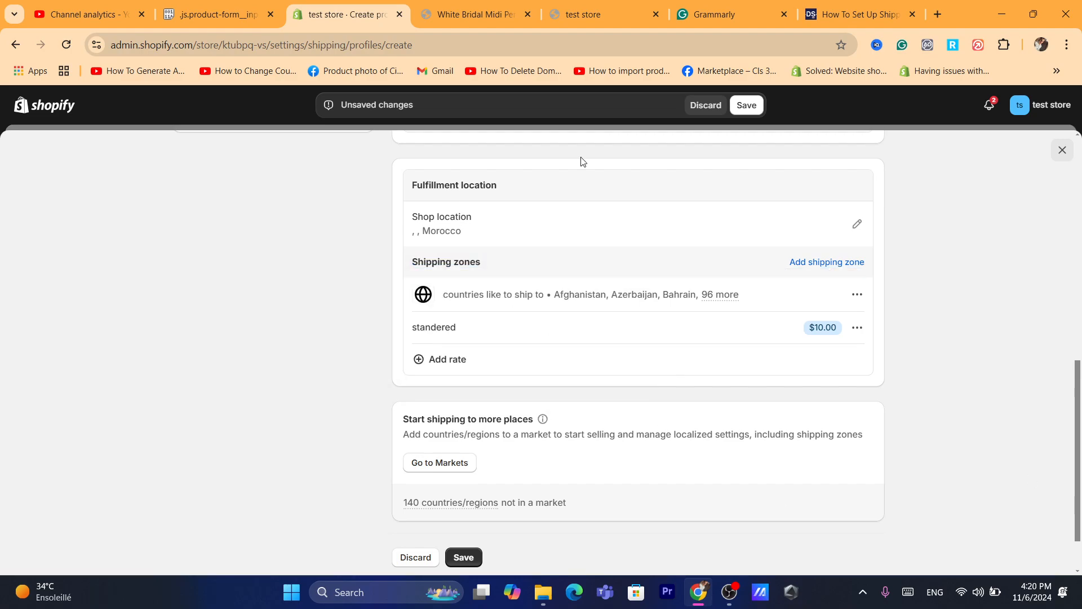
left_click(750, 107)
Discard the unsaved shipping profile and return to the Shipping and delivery settings.
mouse_move(451, 501)
left_click(1062, 150)
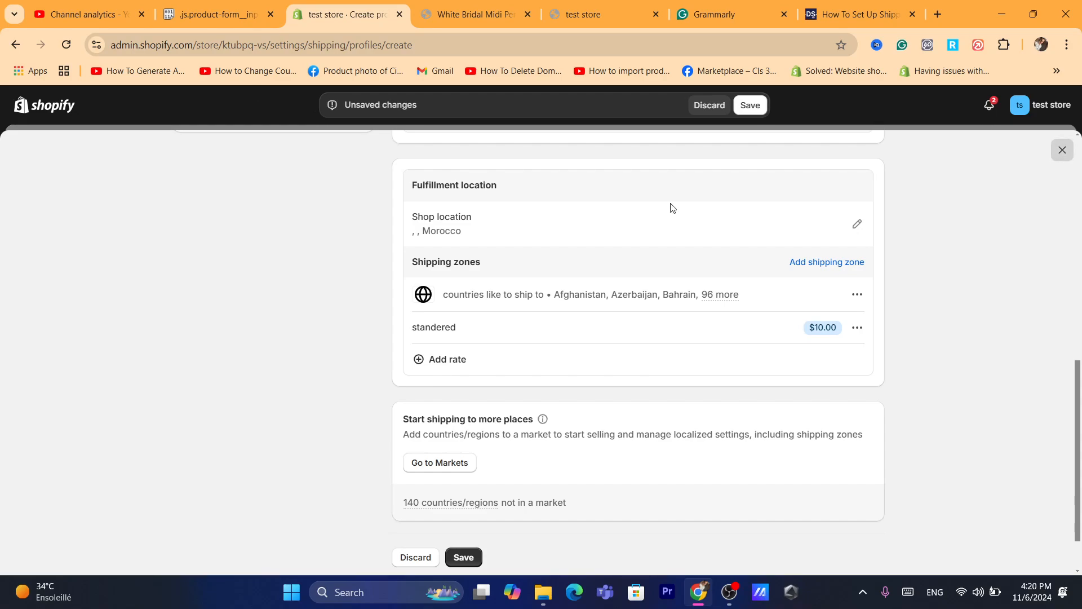
left_click(706, 105)
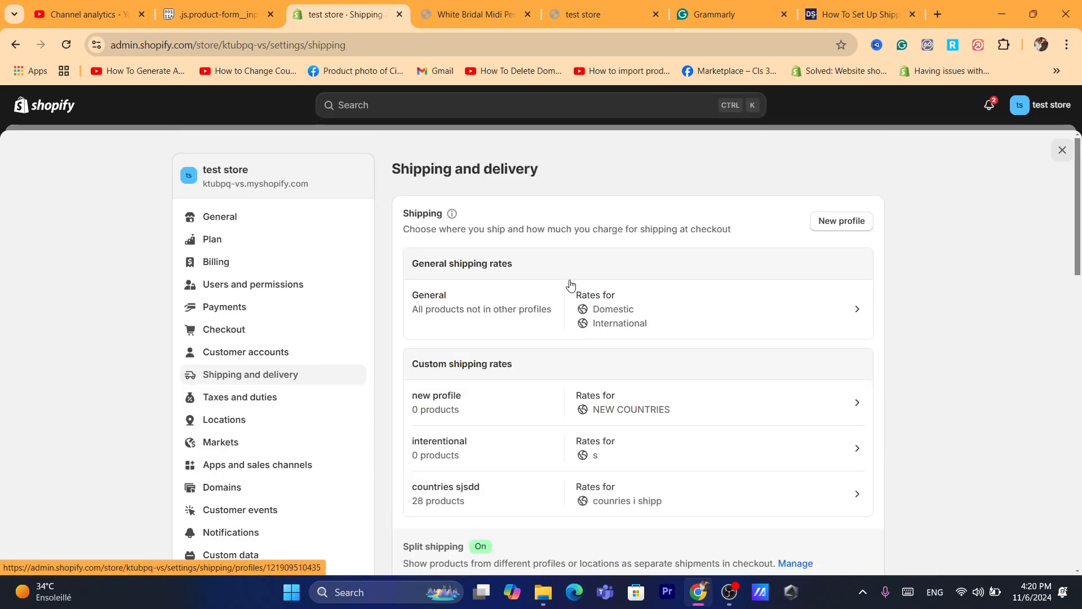